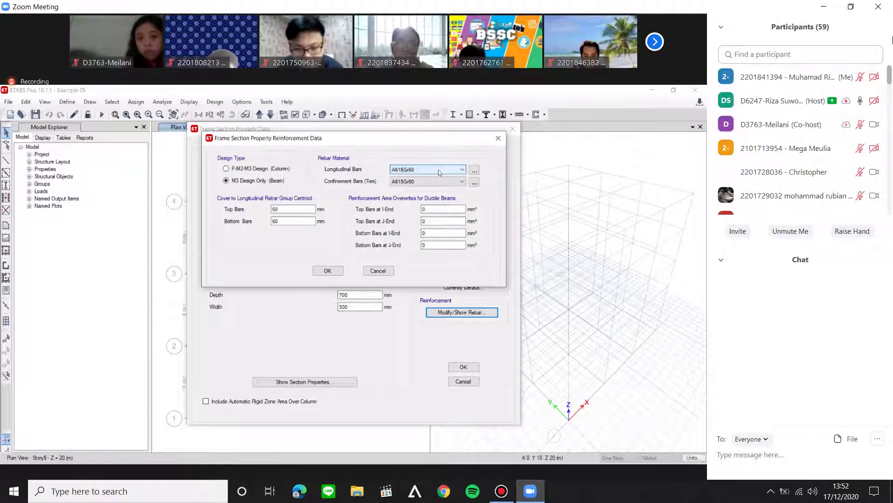
Create a copy of the A615Gr60 rebar material and name it TULANGAN.
left_click(475, 171)
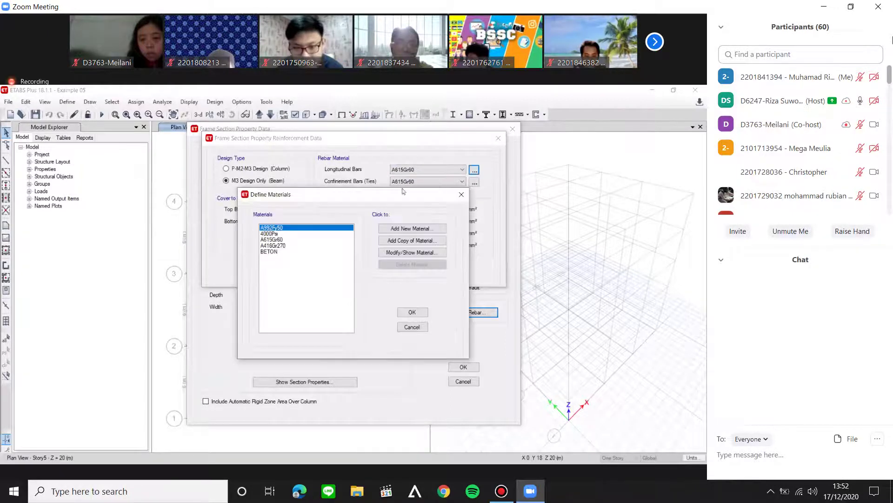
left_click_drag(372, 198, 378, 210)
left_click(289, 252)
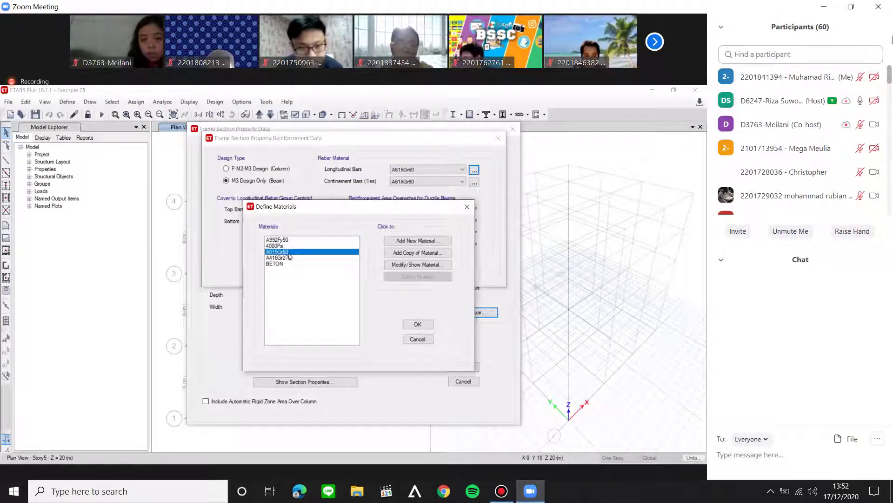
left_click(397, 252)
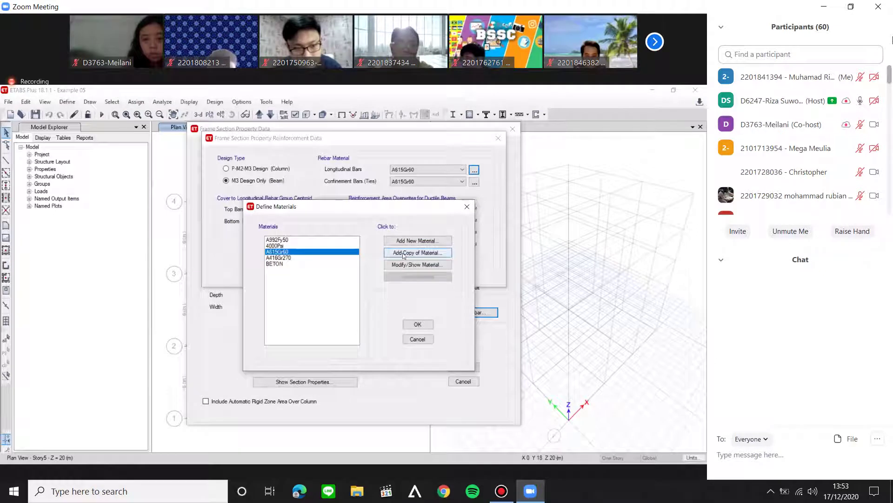
left_click_drag(355, 138, 324, 139)
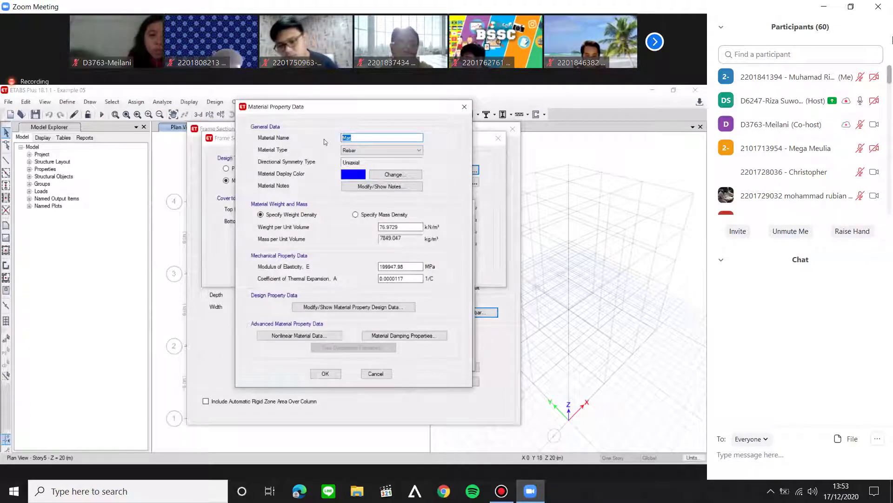
type("TU")
type("ANGAN")
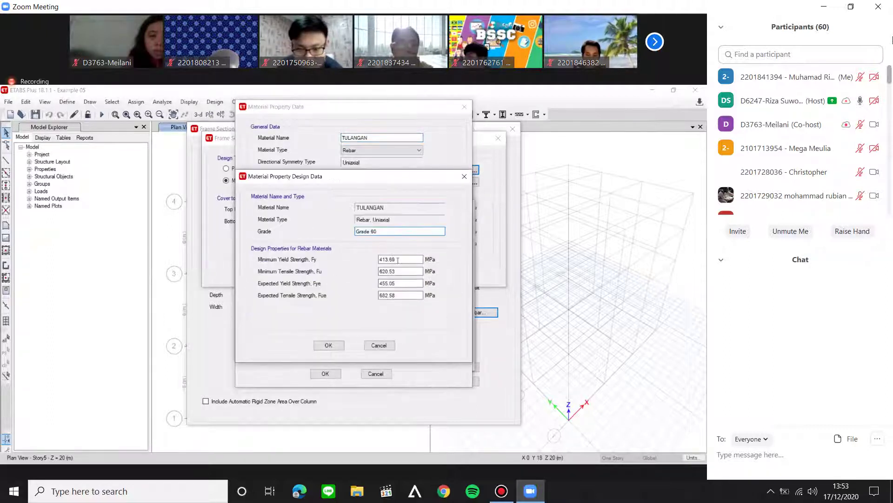
Set TULANGAN's minimum yield strength Fy to 414 MPa and save the material definition.
type("414")
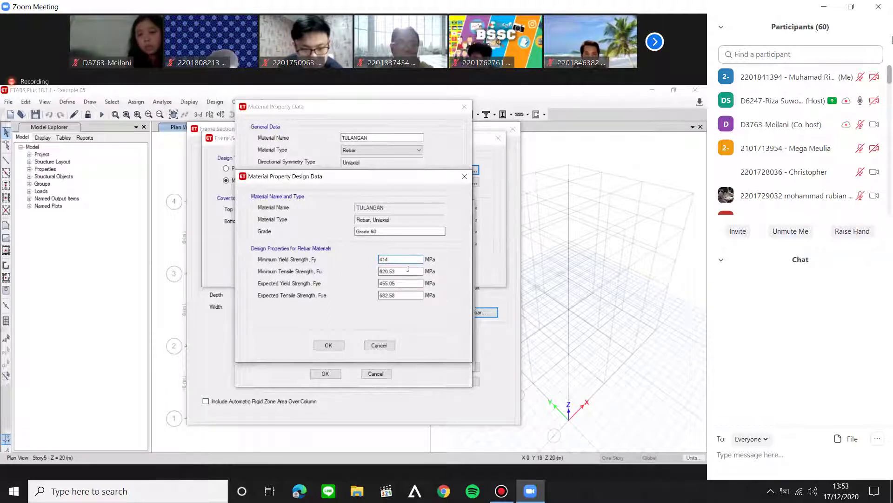
left_click(341, 347)
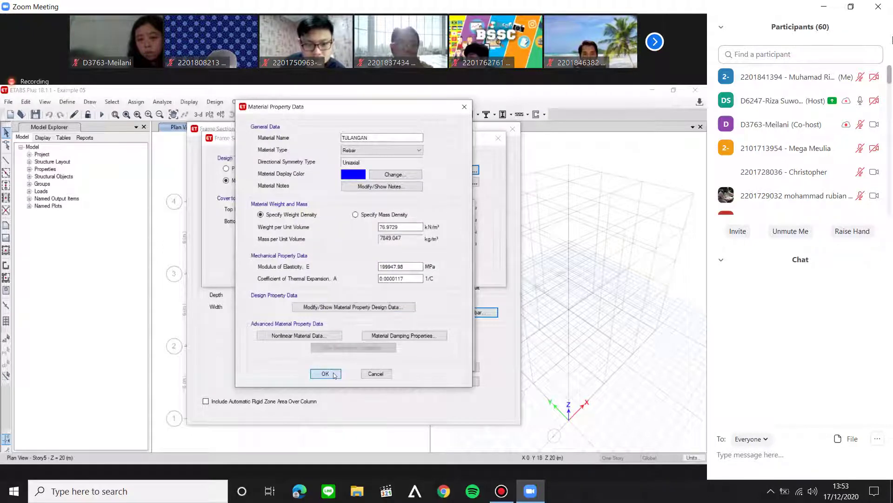
left_click(334, 374)
left_click(294, 271)
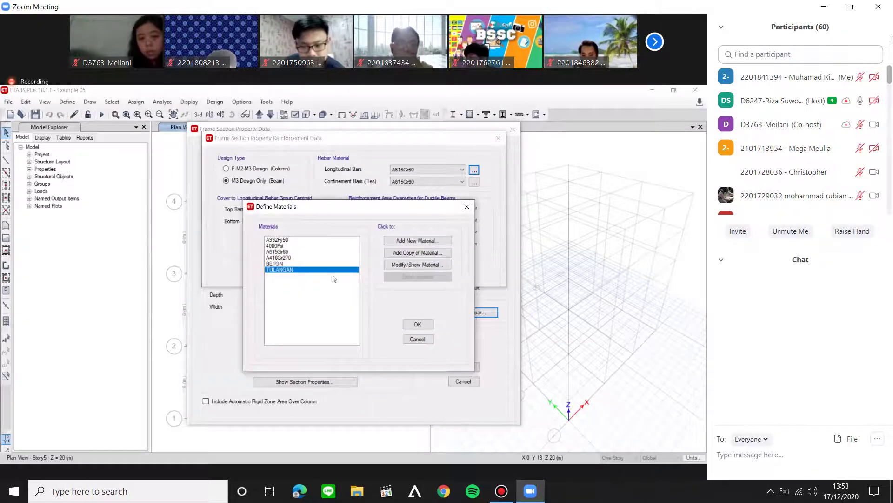
left_click(426, 325)
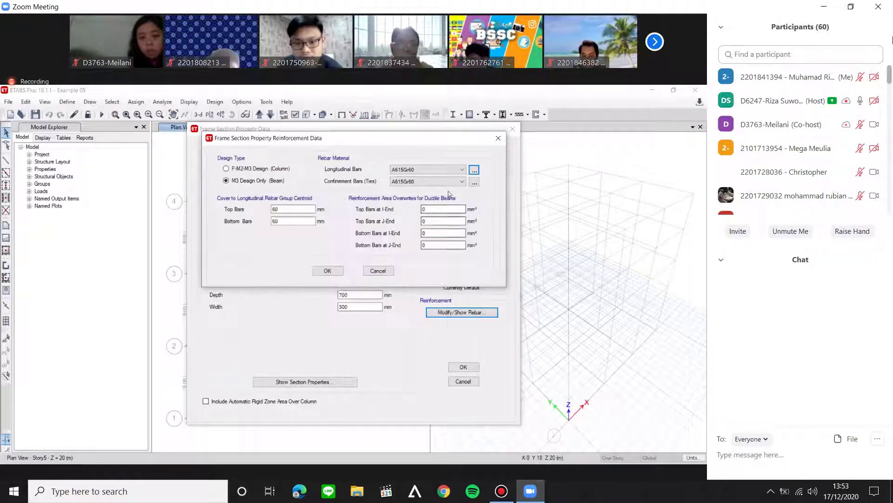
Assign TULANGAN as the material of the beam's longitudinal bars and confinement bars.
left_click(457, 169)
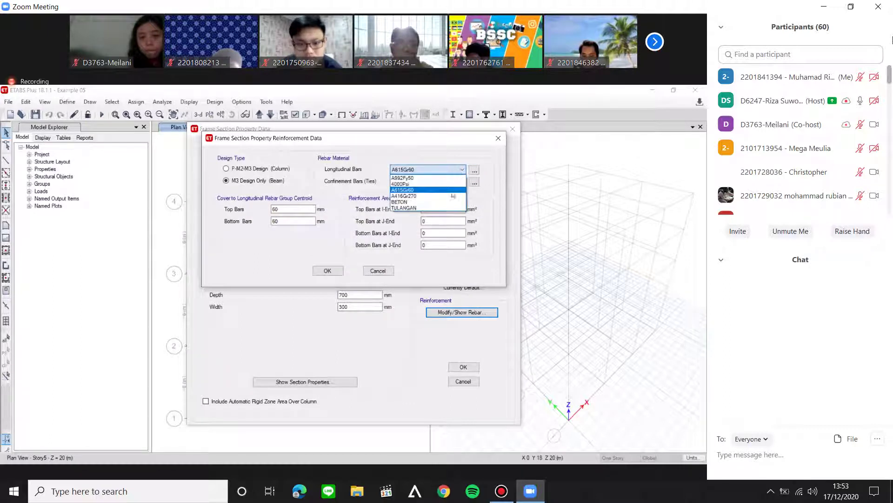
left_click(433, 208)
left_click(442, 183)
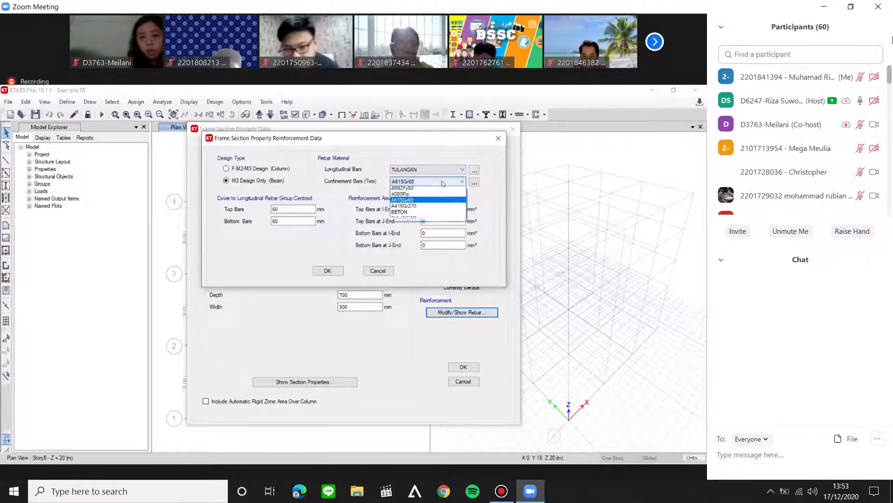
left_click(432, 219)
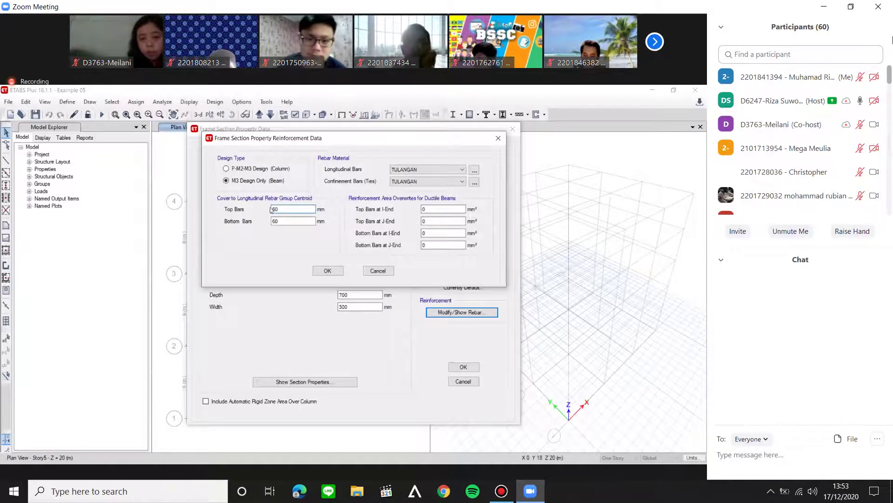
Try a 50 mm cover for the beam's top and bottom bars and restore both covers to 60 mm.
left_click(281, 209)
left_click(283, 209)
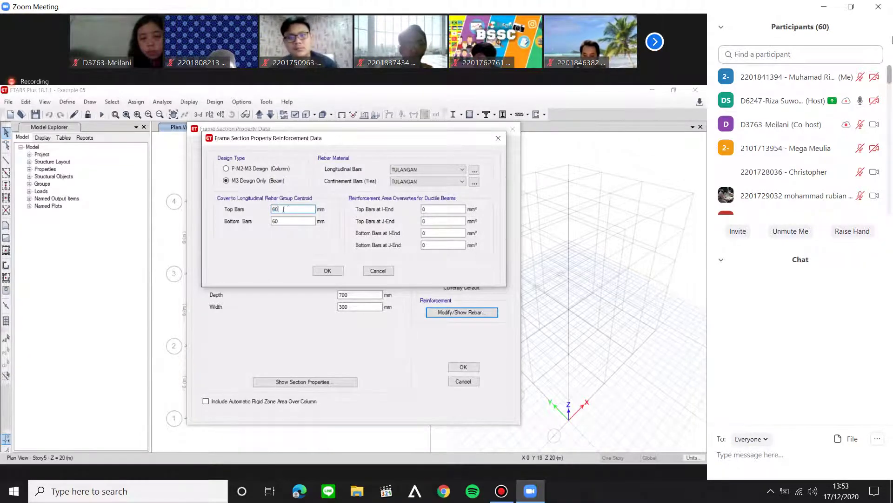
key("BackSpace")
key("BackSpace")
type("40")
key("ctrl+z")
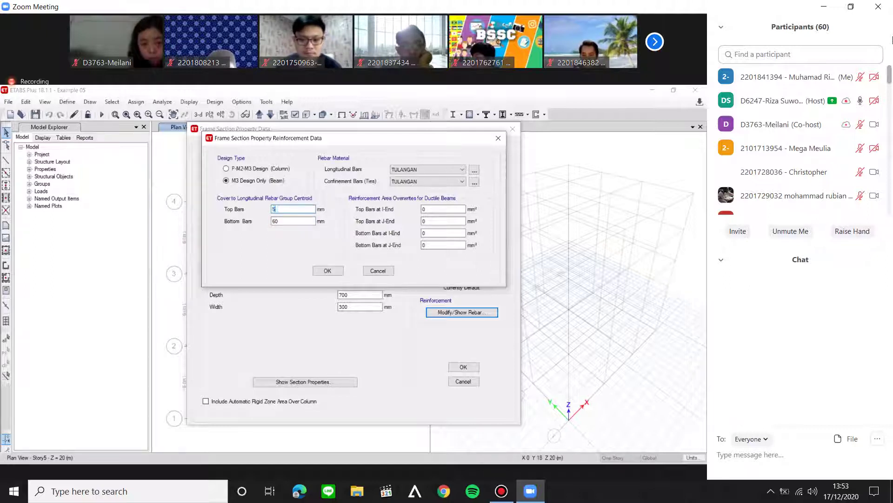
key("ctrl+z")
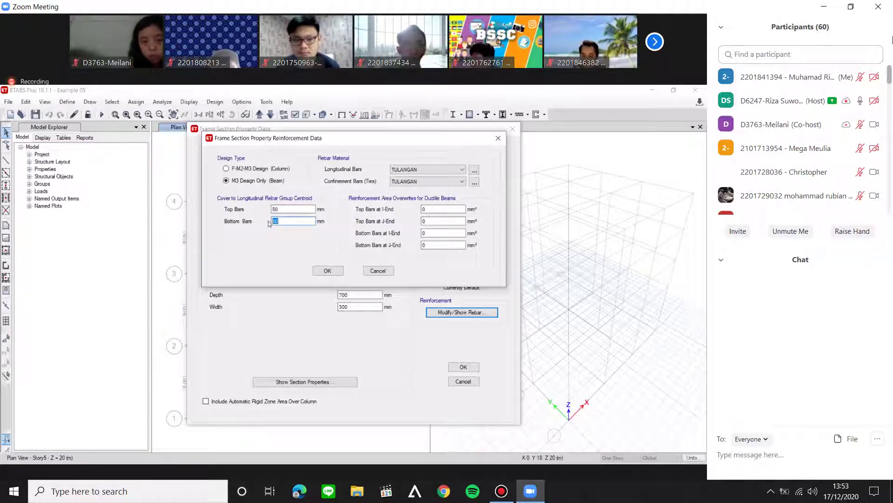
double_click(275, 209)
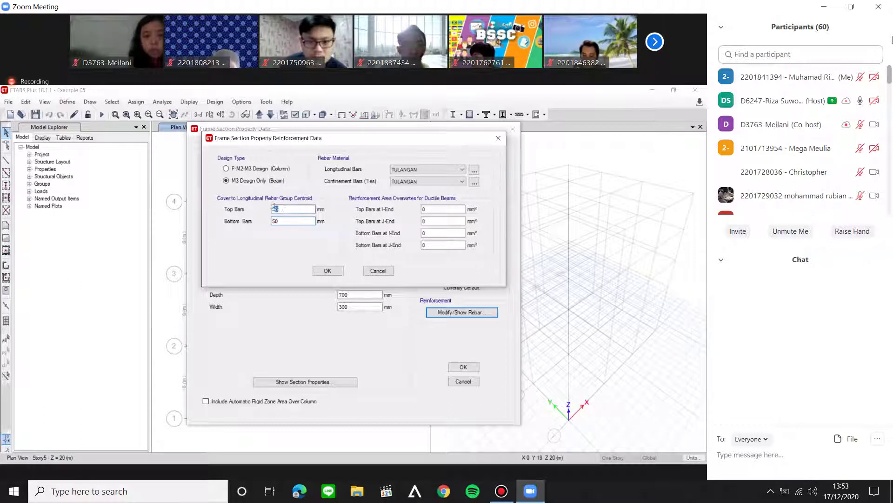
key("Tab")
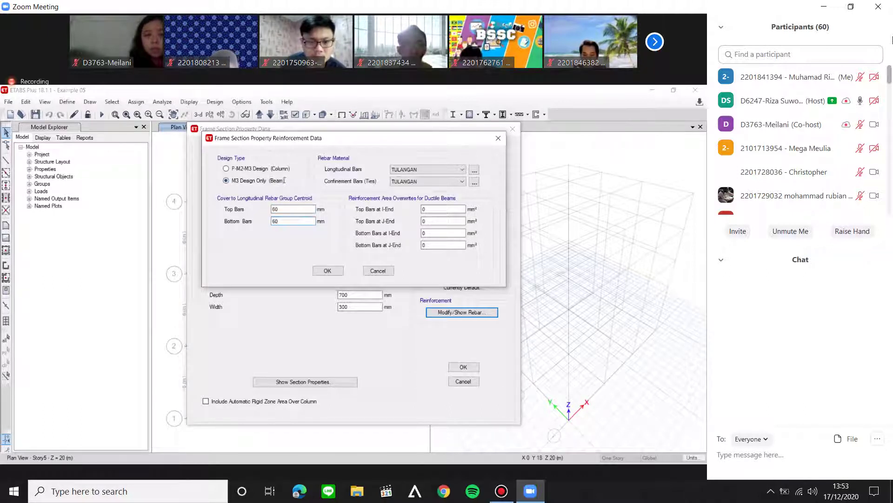
Accept the beam reinforcement data and save the BALOK frame section.
left_click(328, 271)
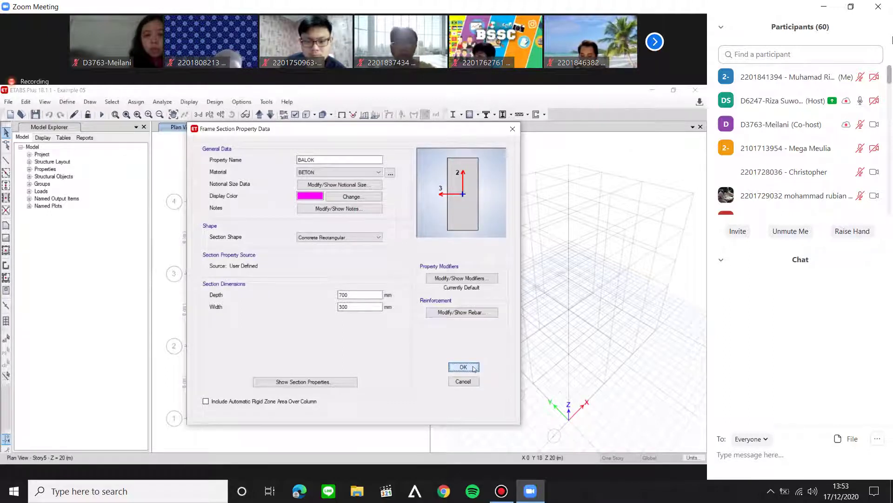
left_click(463, 367)
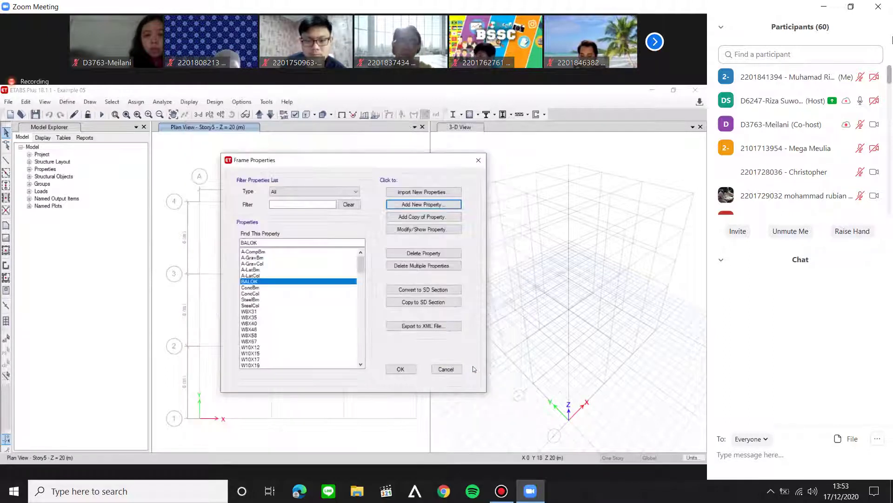
Add a new concrete rectangular frame section named KOLOM with BETON as its material.
left_click(406, 204)
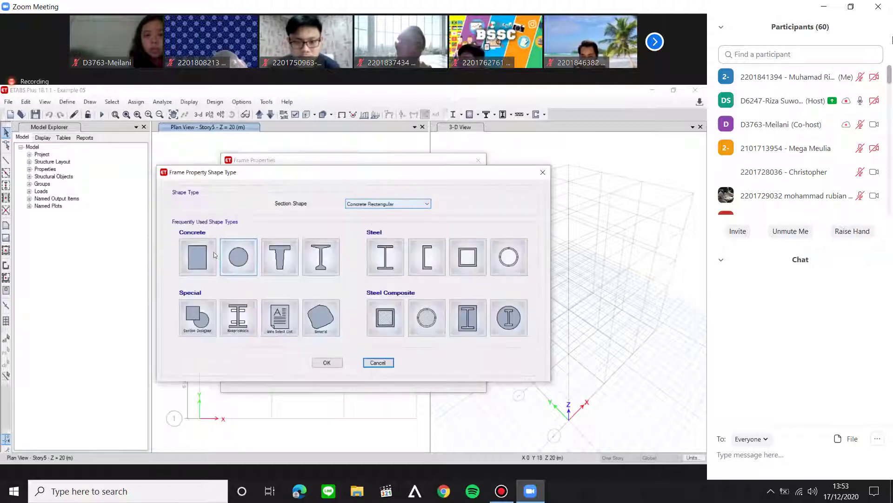
key("Escape")
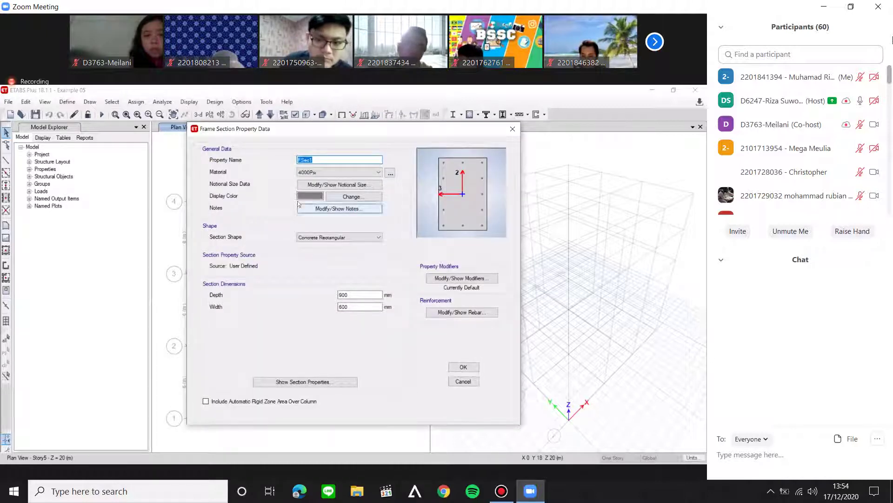
type("KOLOM")
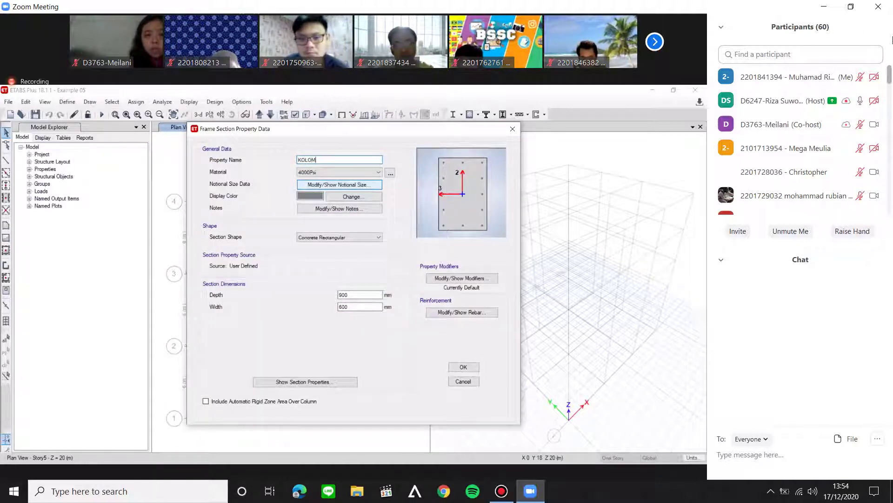
left_click(322, 172)
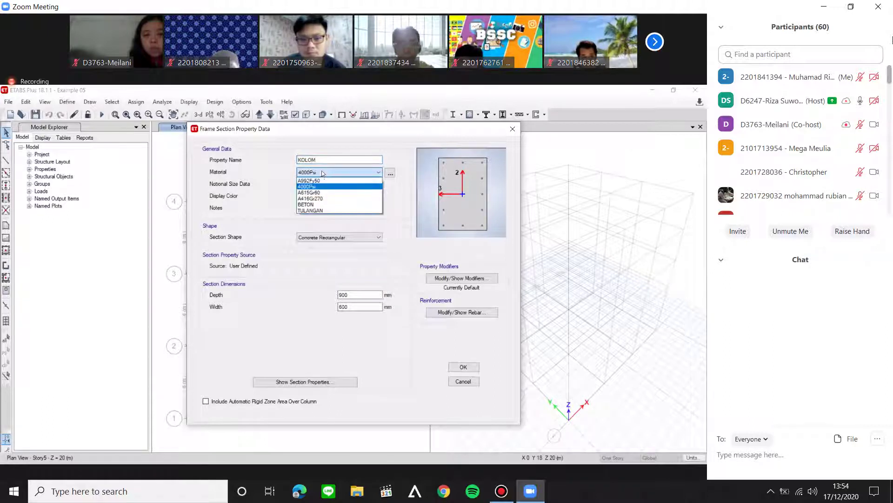
left_click(320, 204)
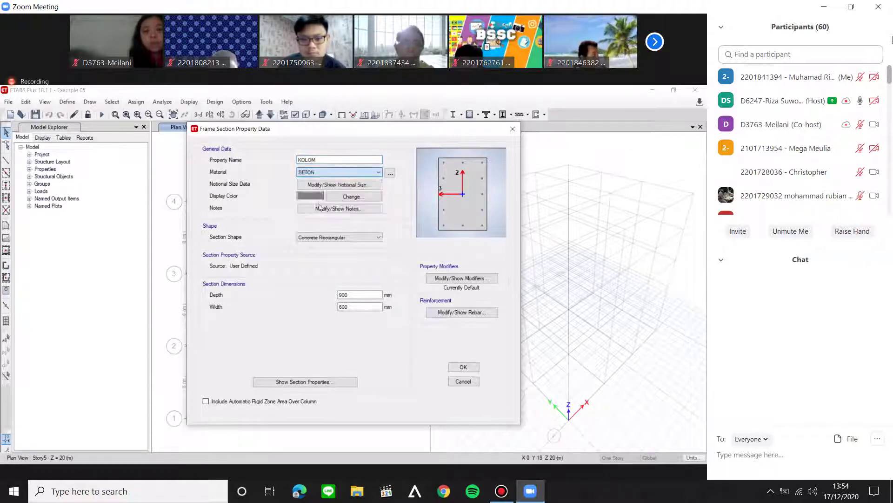
Set the KOLOM section's depth and width to 400 mm each.
double_click(344, 295)
type("400")
key("Tab")
type("400")
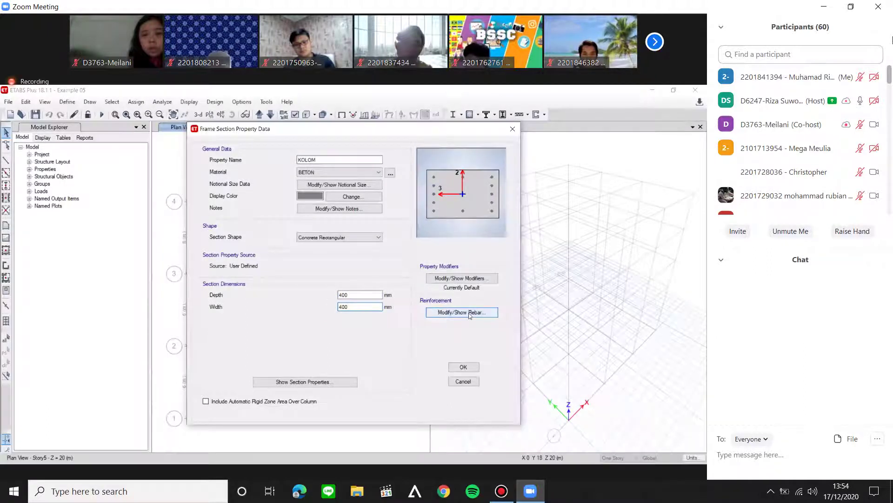
Assign TULANGAN to the KOLOM section's longitudinal and confinement bars and accept the reinforcement data.
left_click(469, 313)
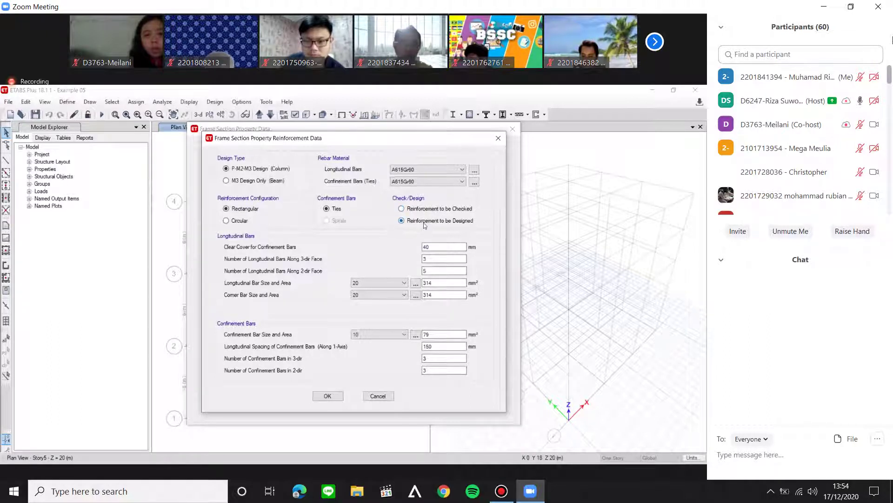
double_click(423, 271)
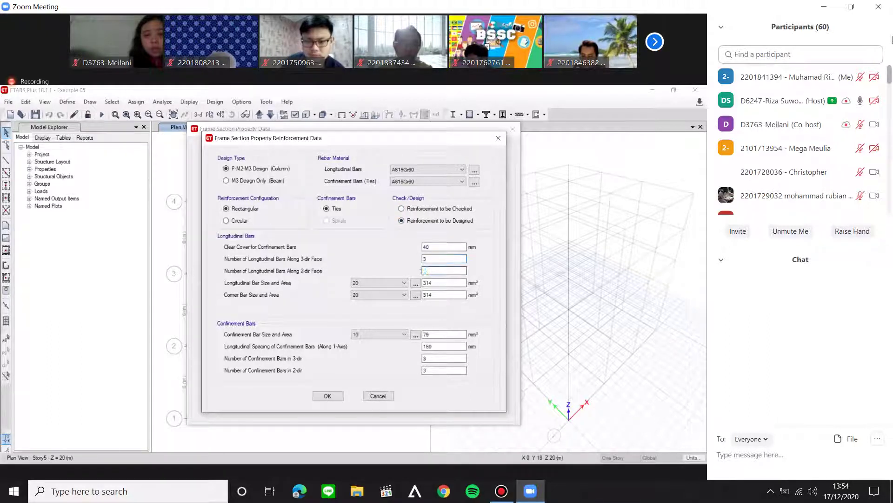
double_click(428, 258)
left_click(428, 259)
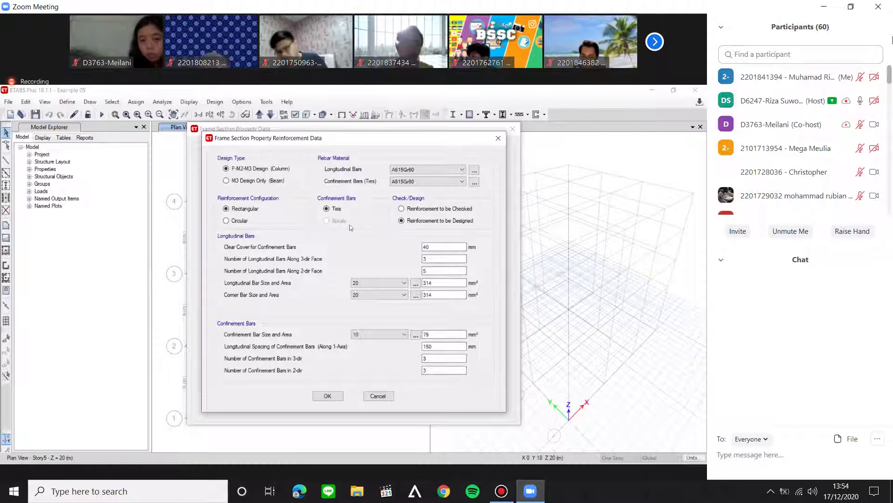
left_click(409, 169)
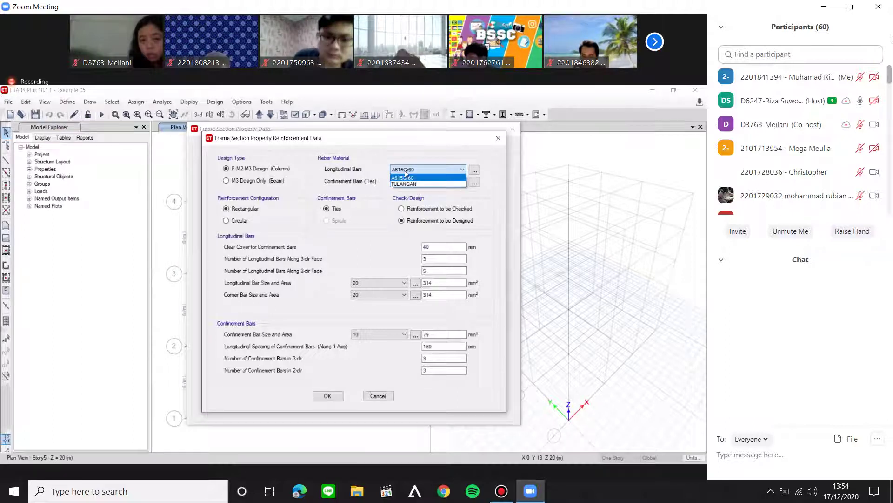
left_click(406, 185)
left_click(428, 181)
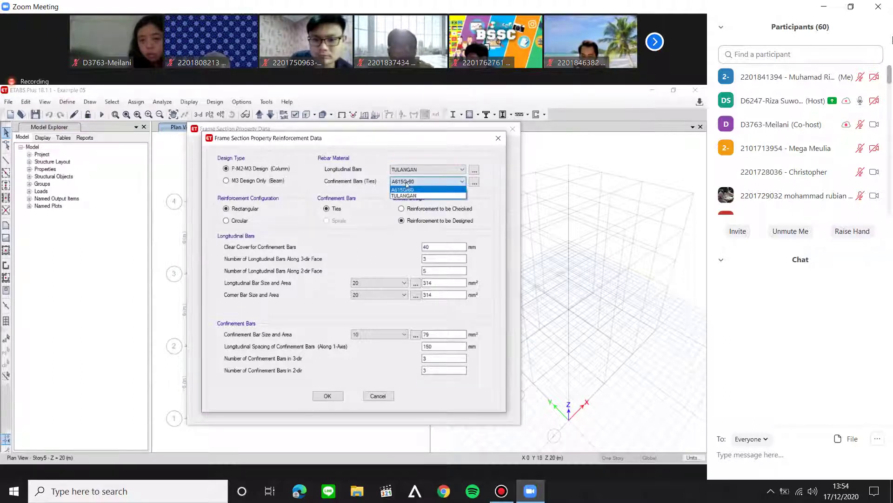
left_click(408, 198)
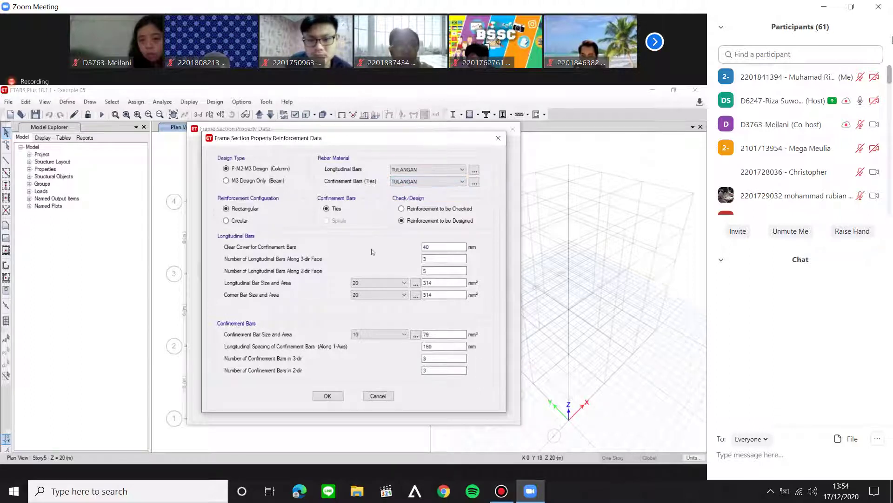
left_click(327, 396)
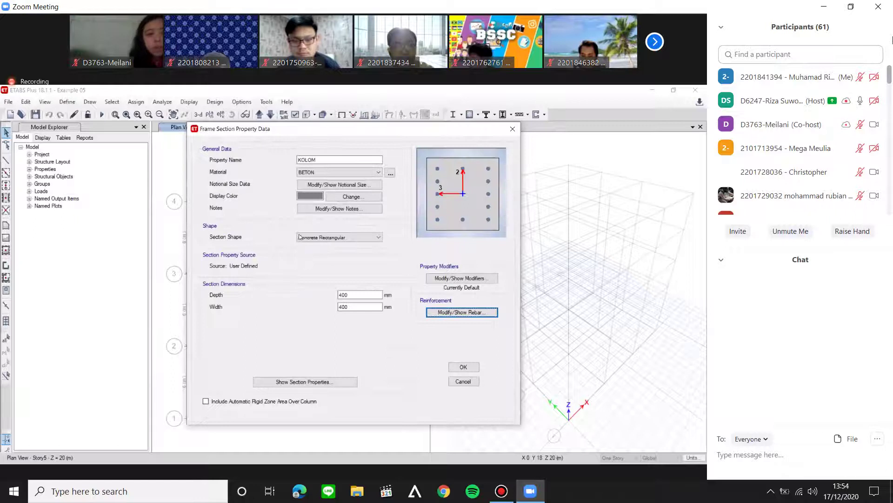
Save the KOLOM section, check BALOK and KOLOM in the frame properties list, and accept the list.
left_click(464, 367)
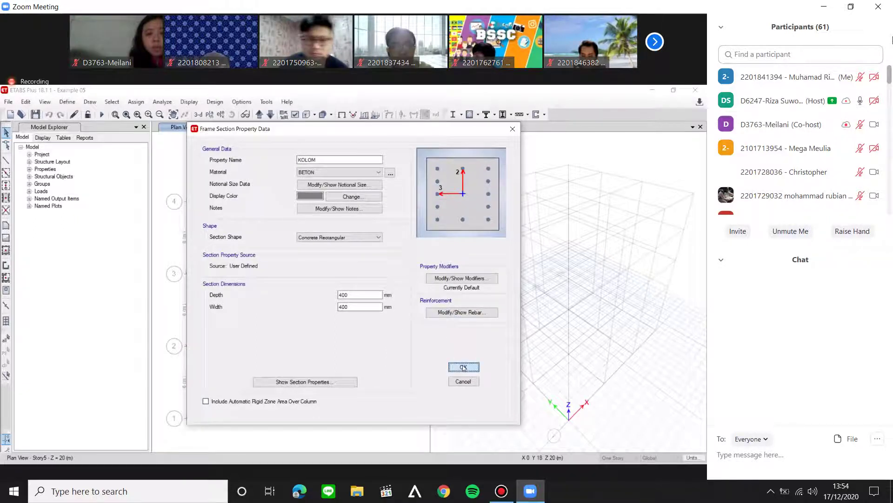
left_click(259, 281)
left_click(253, 299)
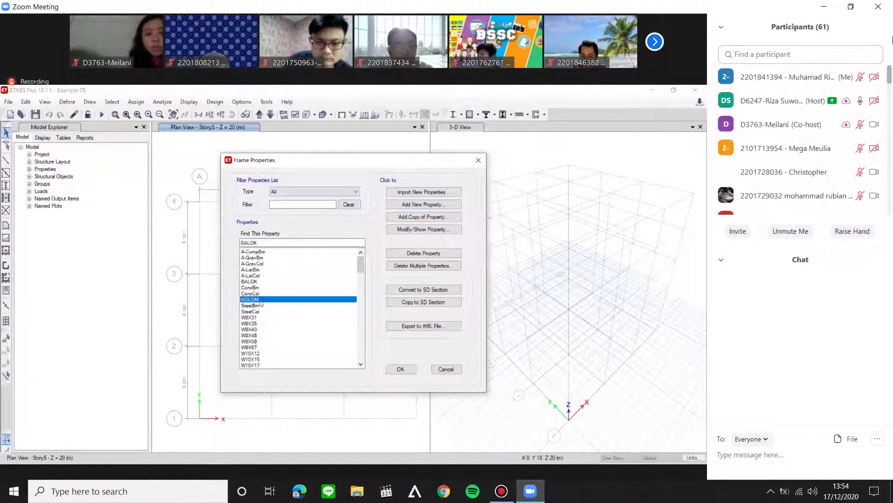
left_click(409, 371)
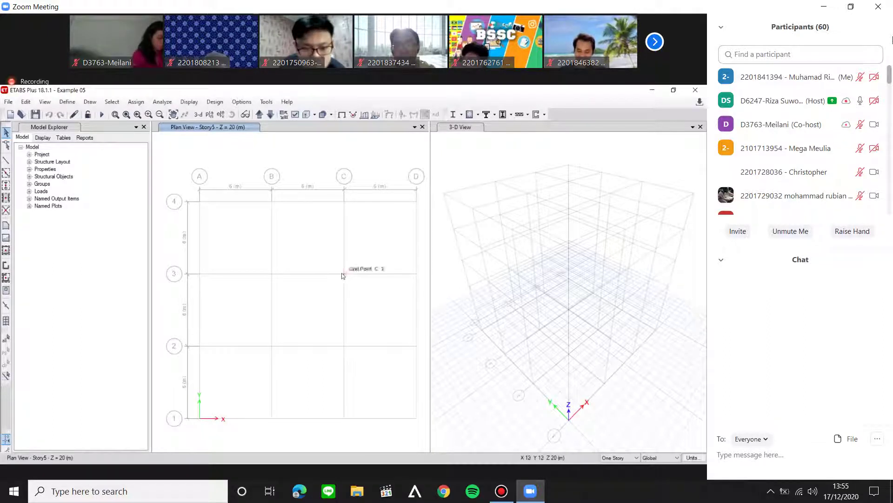
Quick-draw columns with the KOLOM section at the grid intersections of the Story5 plan.
middle_click_drag(277, 243, 270, 233)
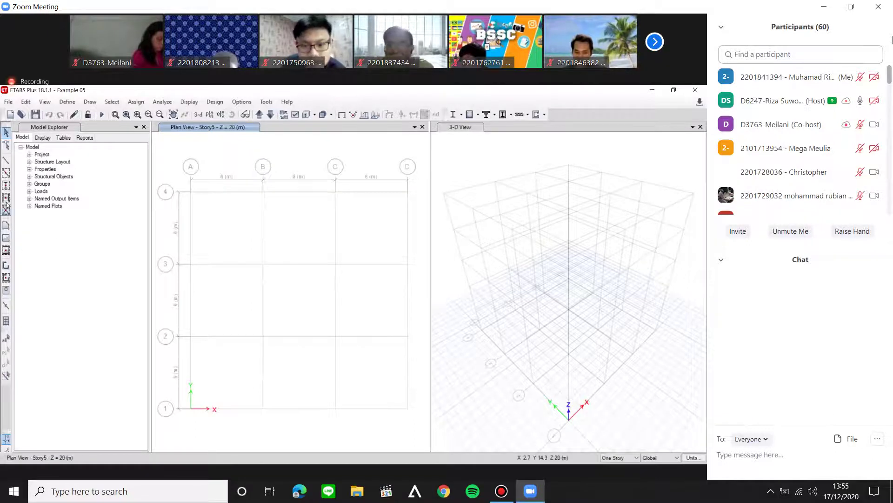
left_click(7, 187)
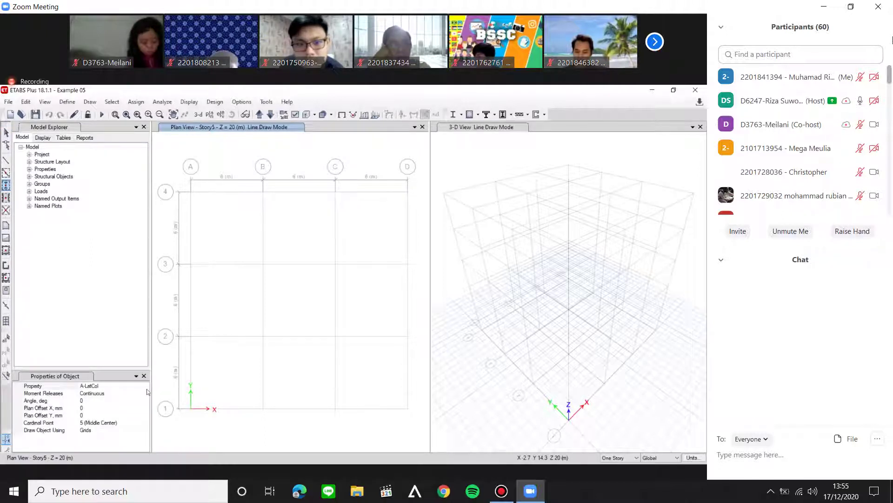
left_click(145, 386)
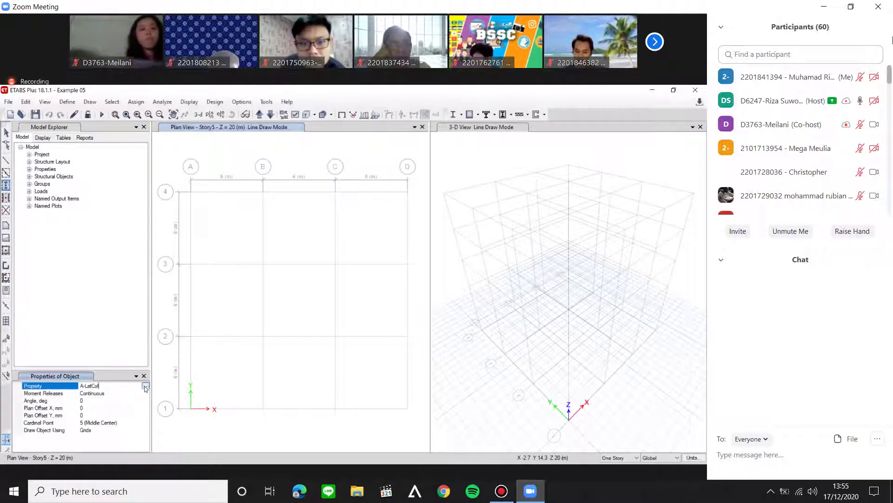
left_click(145, 386)
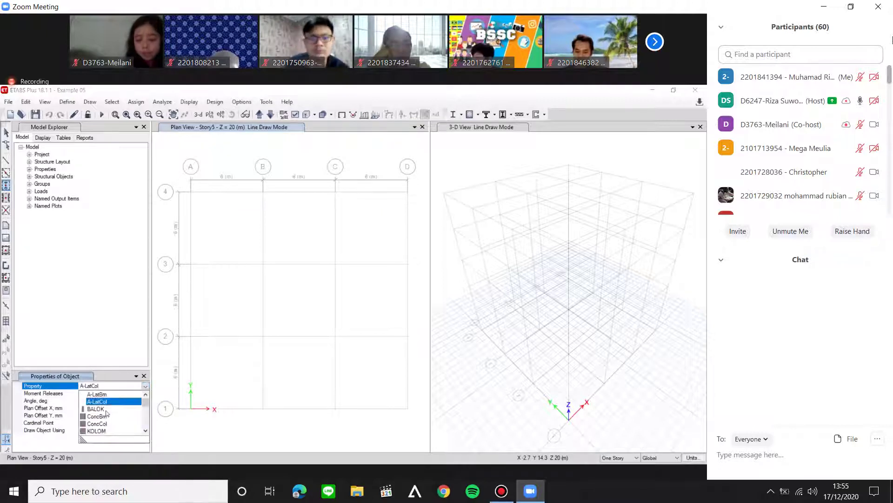
left_click(105, 431)
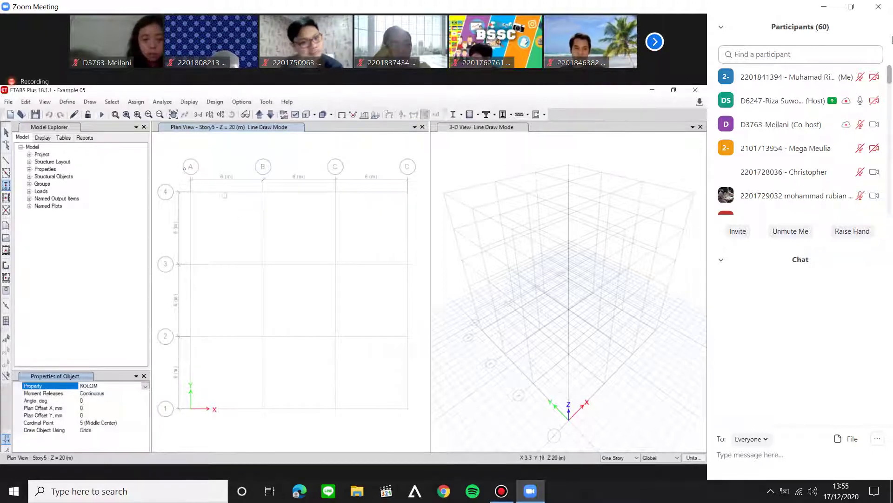
left_click_drag(181, 165, 354, 336)
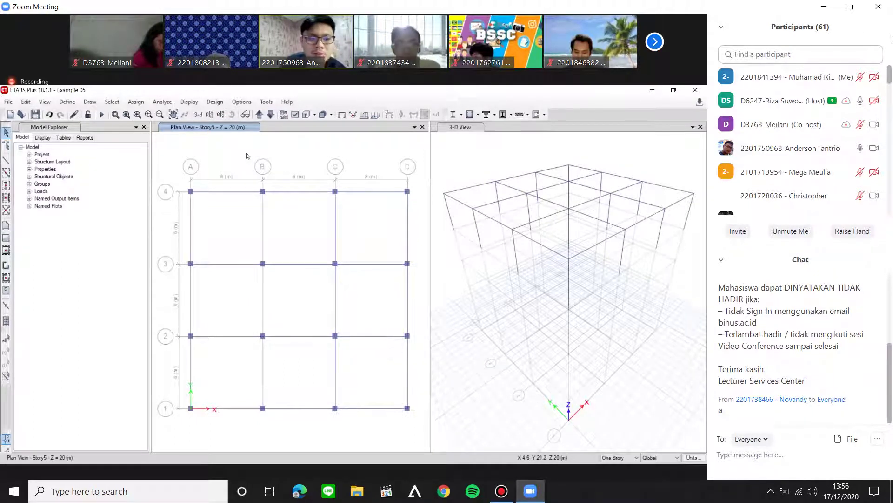
Open the story and grid system data and view the detailed story data without changing it.
right_click(309, 161)
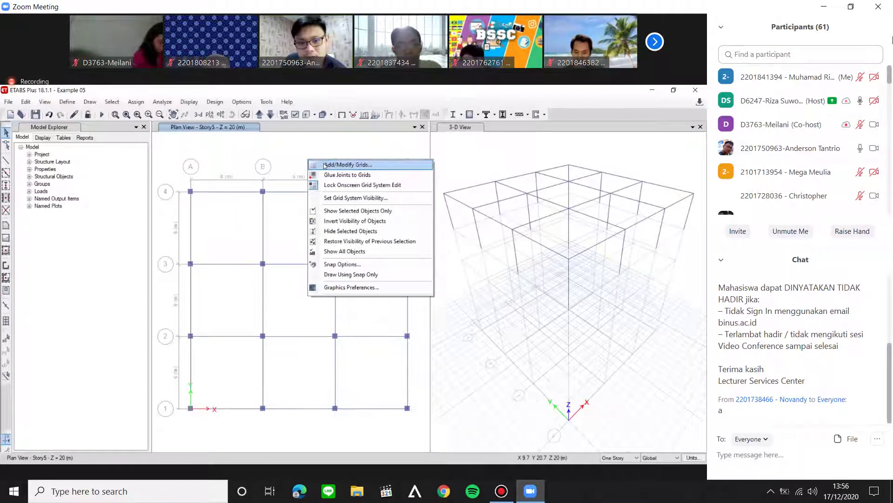
left_click(348, 164)
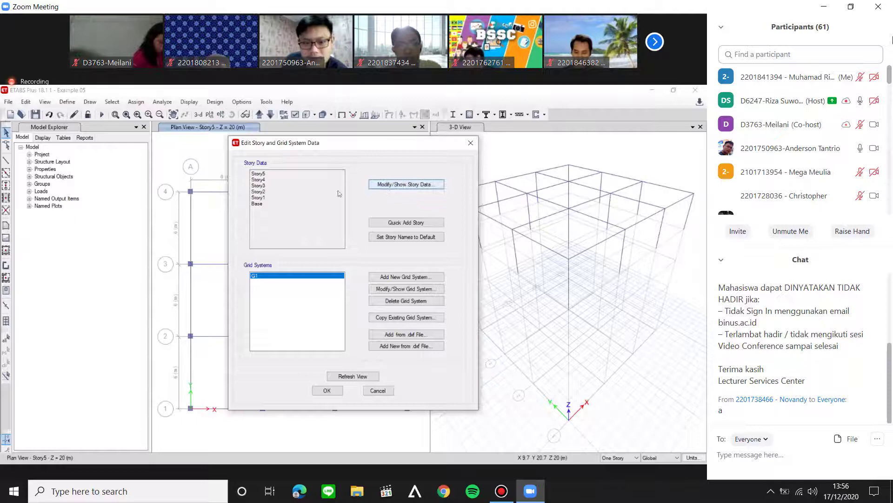
left_click(404, 184)
left_click(377, 379)
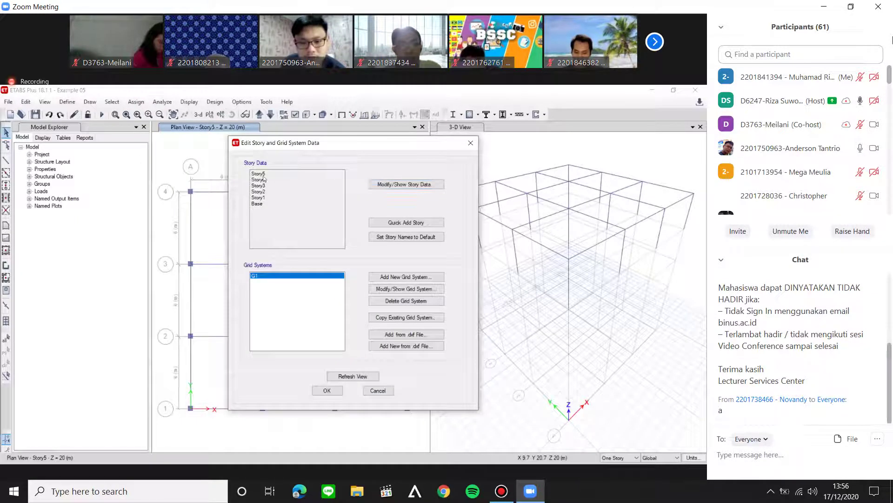
Try quick-adding several stories above Story5 and discard the story and grid edits.
left_click(383, 223)
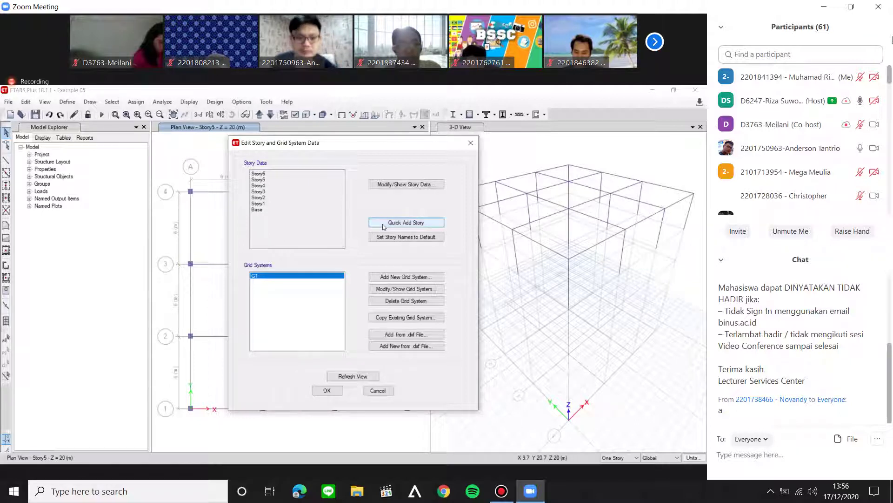
left_click(384, 223)
left_click(383, 227)
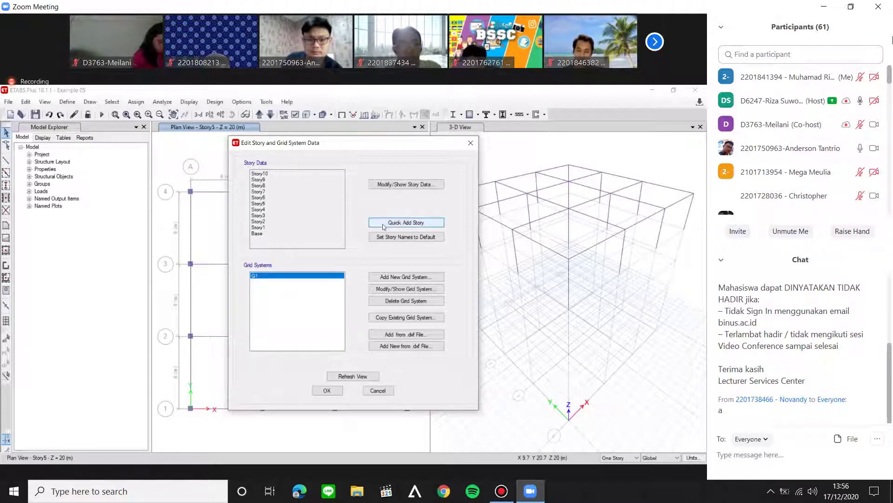
left_click(383, 227)
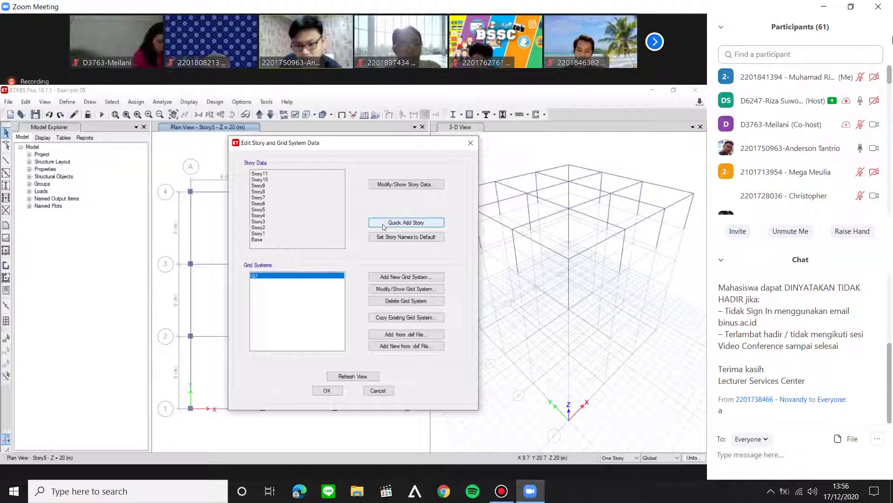
left_click(378, 391)
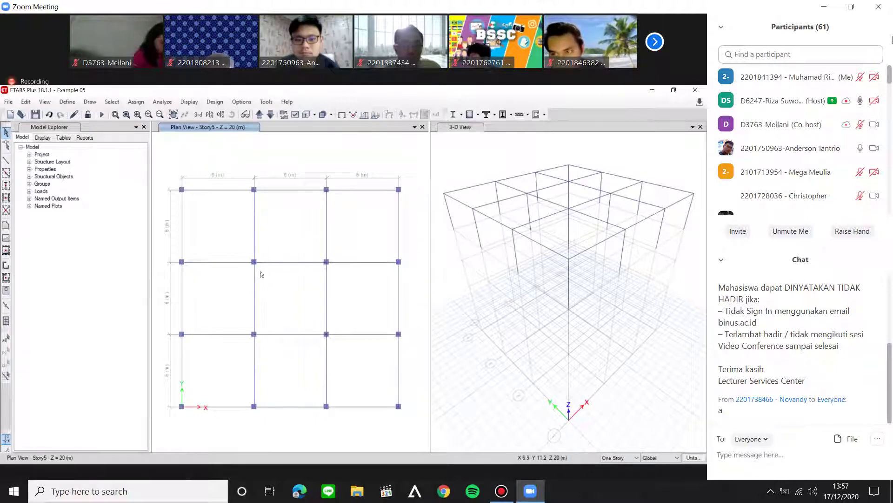
Create a copy of the Slab1 slab property named SLAB with BETON as its material.
left_click(67, 102)
mouse_move(78, 131)
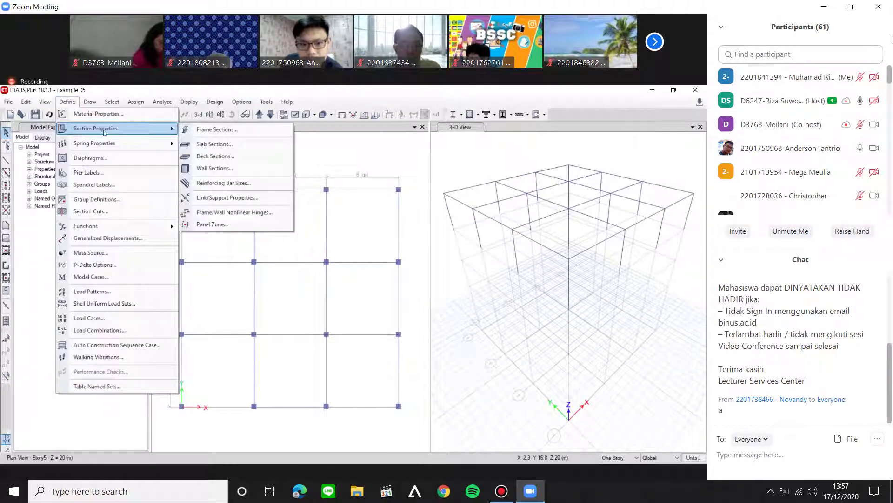
left_click(218, 142)
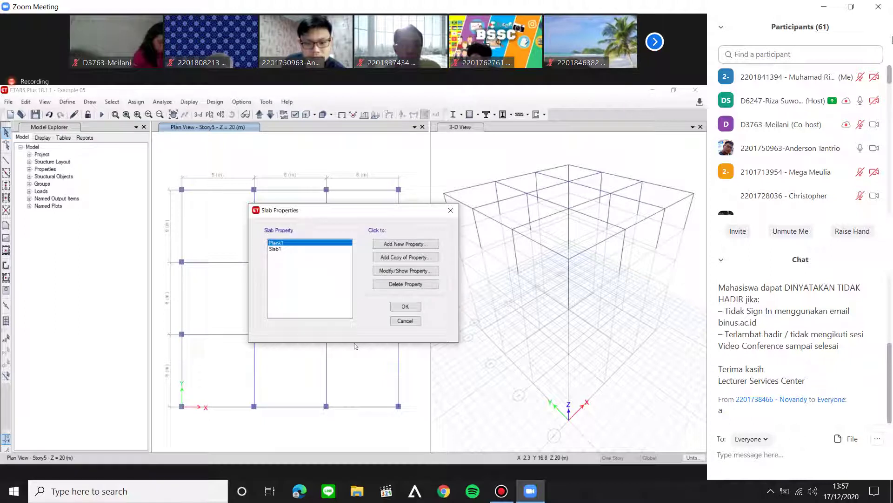
left_click(277, 249)
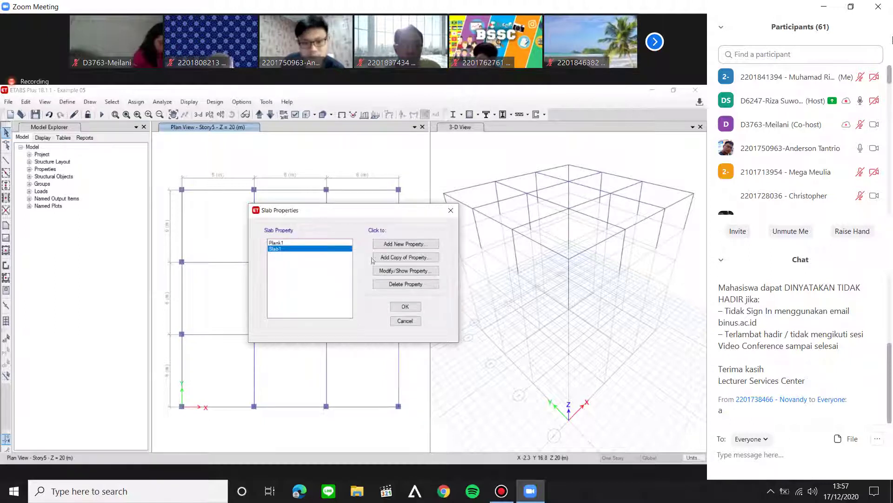
left_click(405, 257)
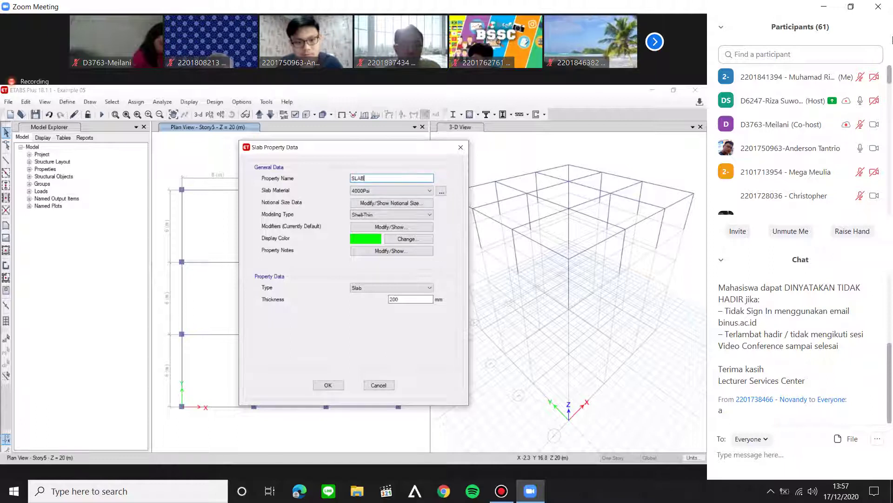
left_click(385, 191)
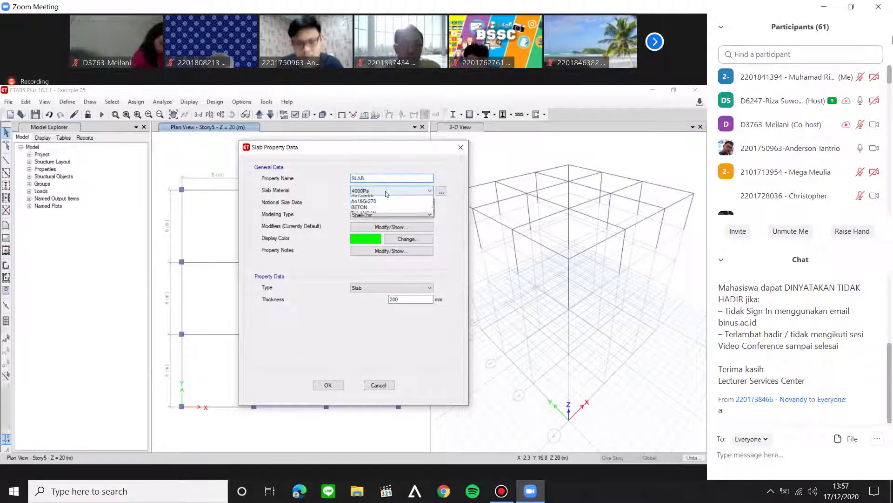
left_click(368, 223)
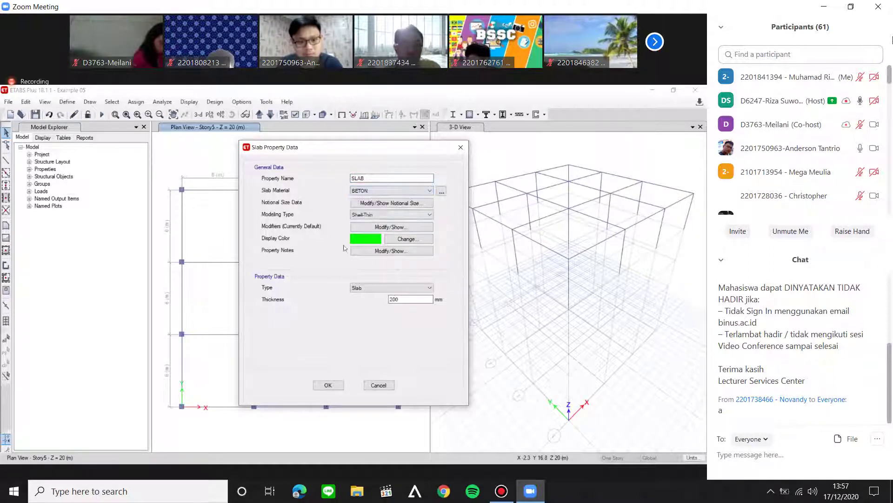
Set the SLAB property's thickness to 150 mm and accept the slab properties.
double_click(408, 300)
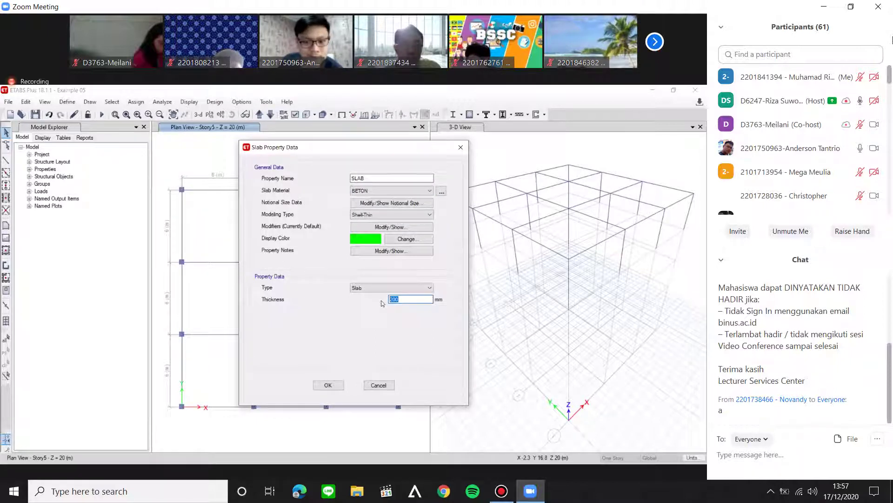
type("150")
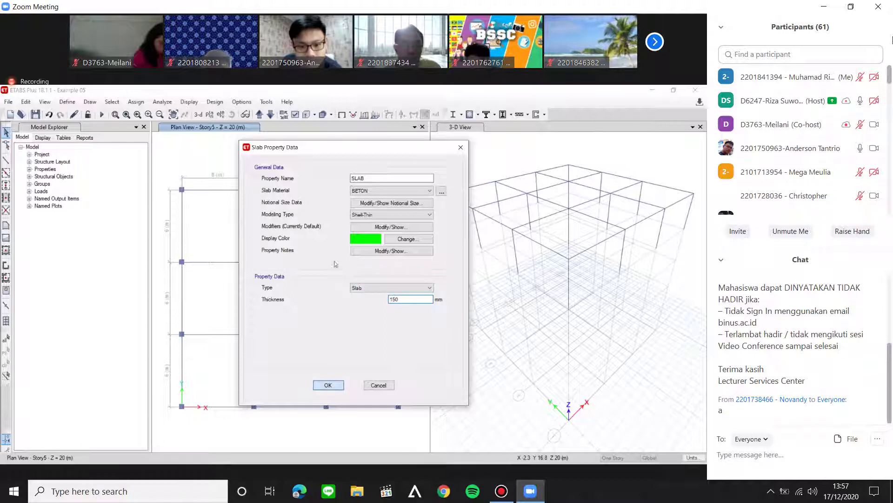
key("Return")
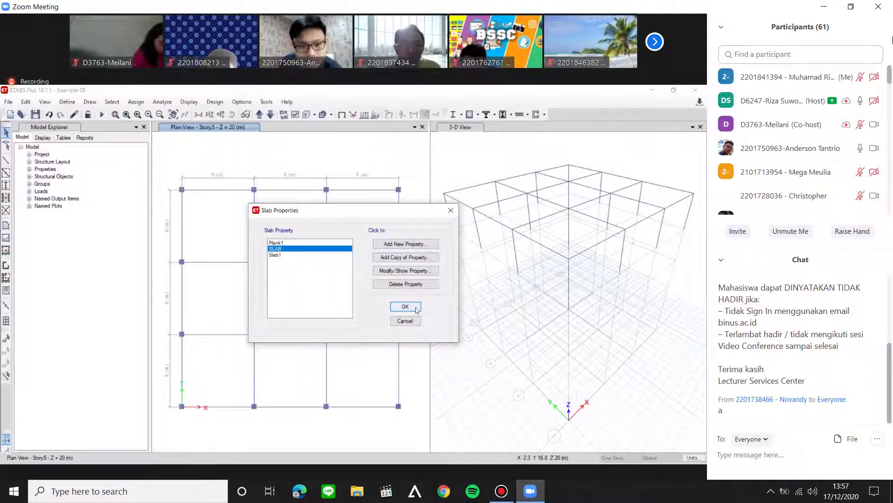
left_click(416, 308)
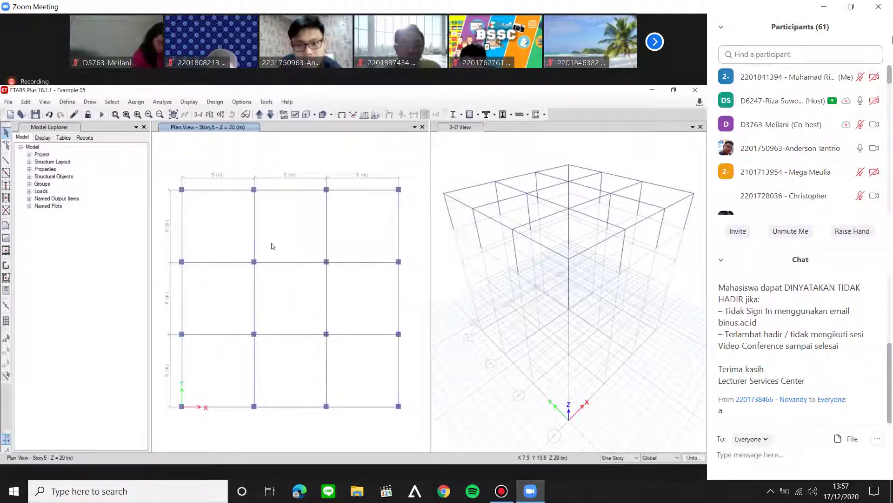
Draw a rectangular floor with the SLAB property from grid point A-4 to D-1 on the Story5 plan and end drawing.
left_click(6, 239)
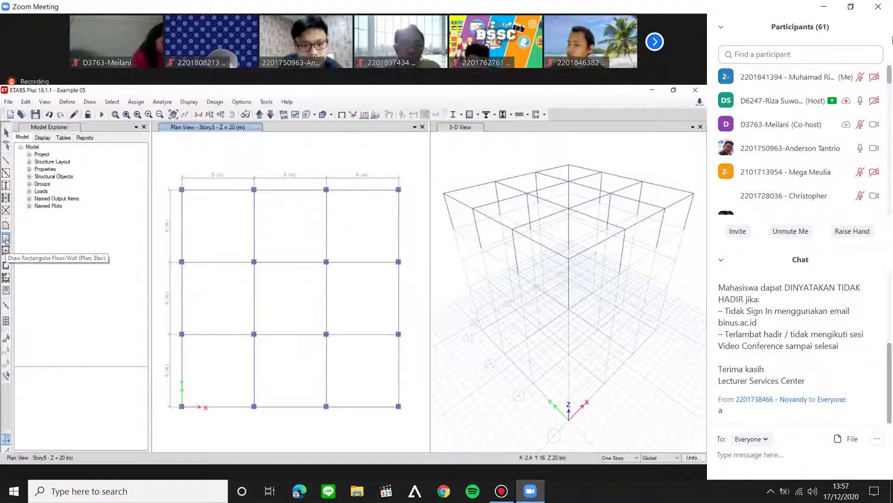
left_click(145, 387)
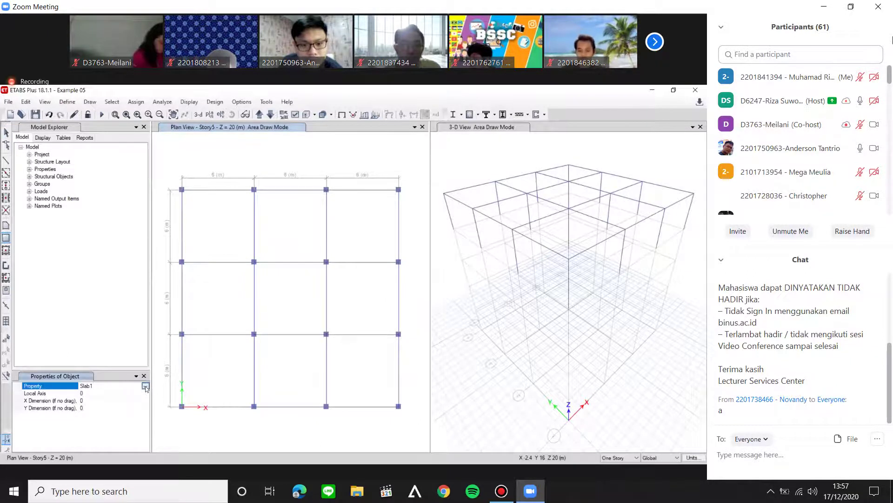
left_click(146, 387)
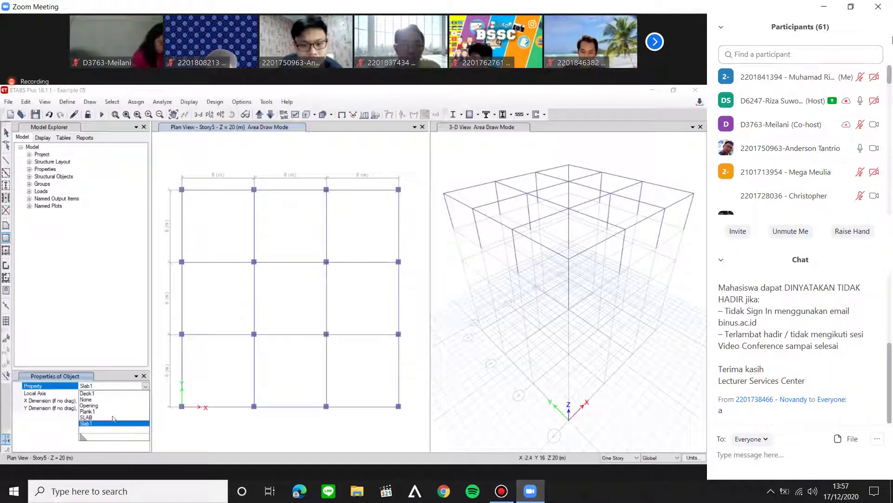
left_click(181, 190)
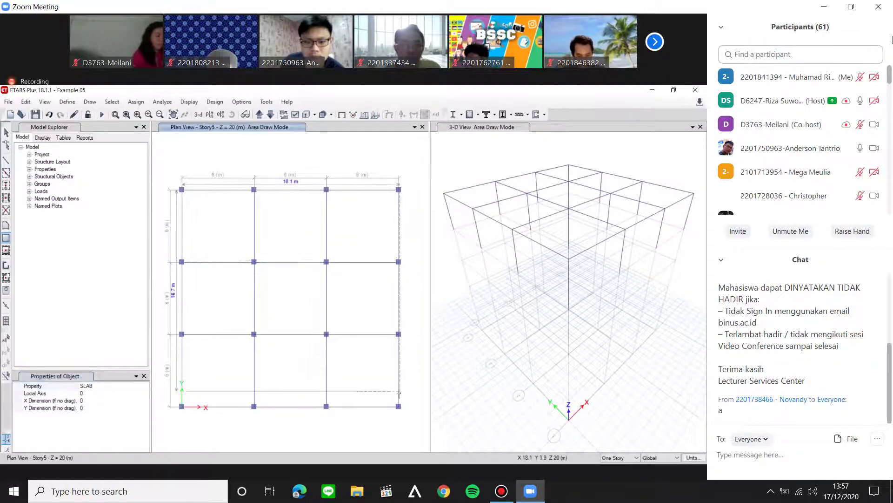
left_click(398, 407)
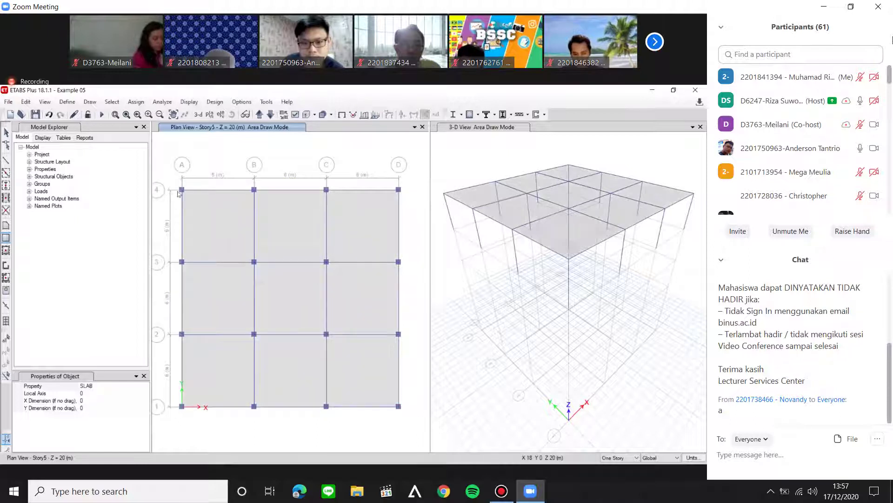
left_click(7, 133)
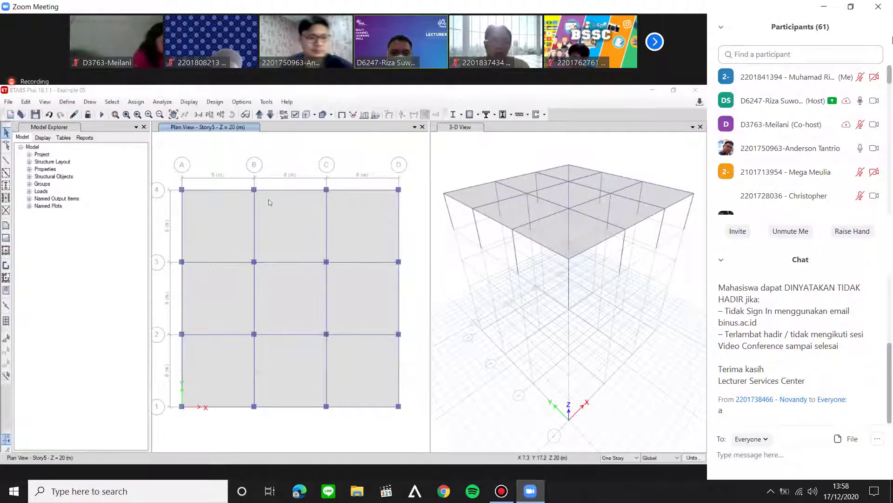
Open the load pattern definitions and enter EQ as the name of a new load pattern.
left_click(66, 102)
mouse_move(71, 129)
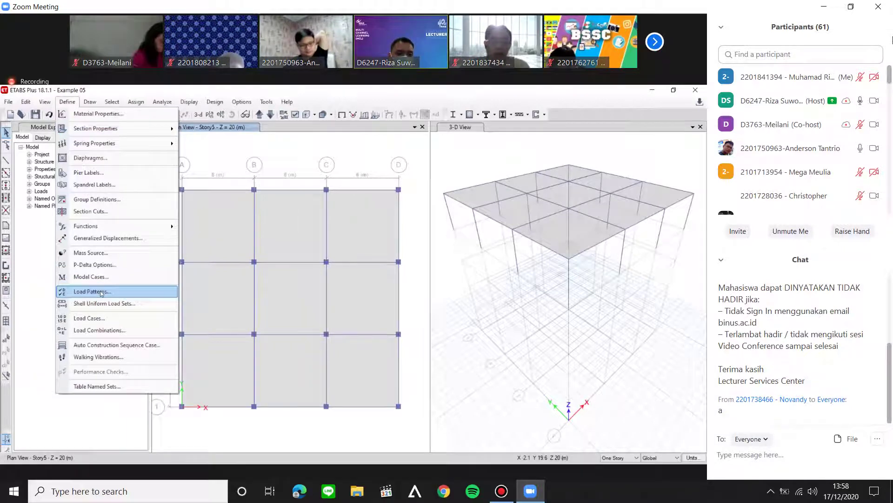
left_click(101, 292)
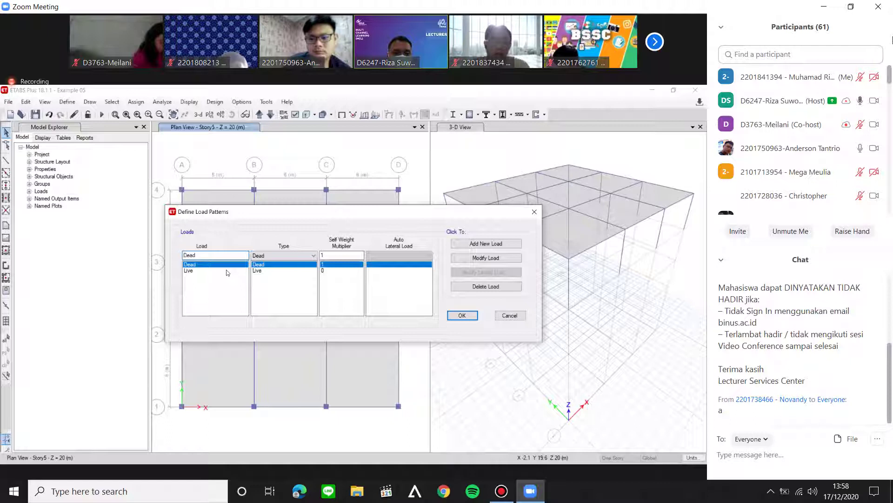
left_click(227, 271)
left_click(223, 264)
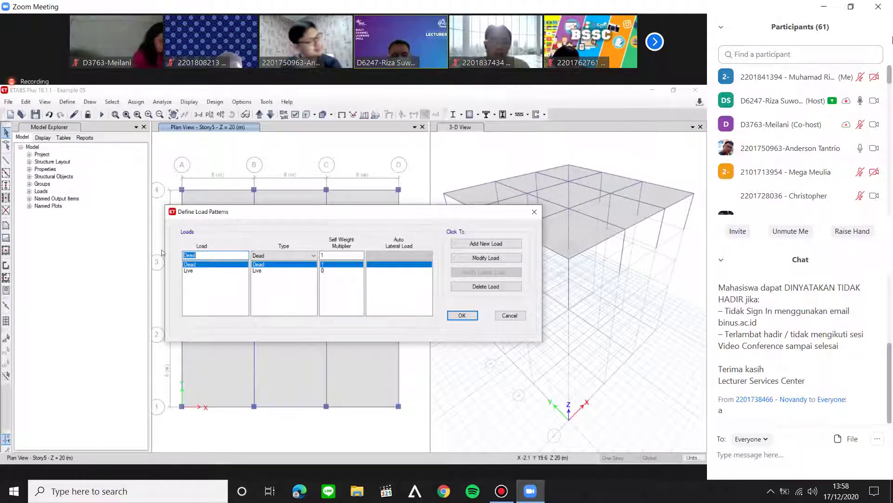
key("BackSpace")
type("EQ")
Set the EQ load pattern's type to Seismic with ASCE 7-16 as its auto lateral load and add it to the load patterns.
left_click(286, 256)
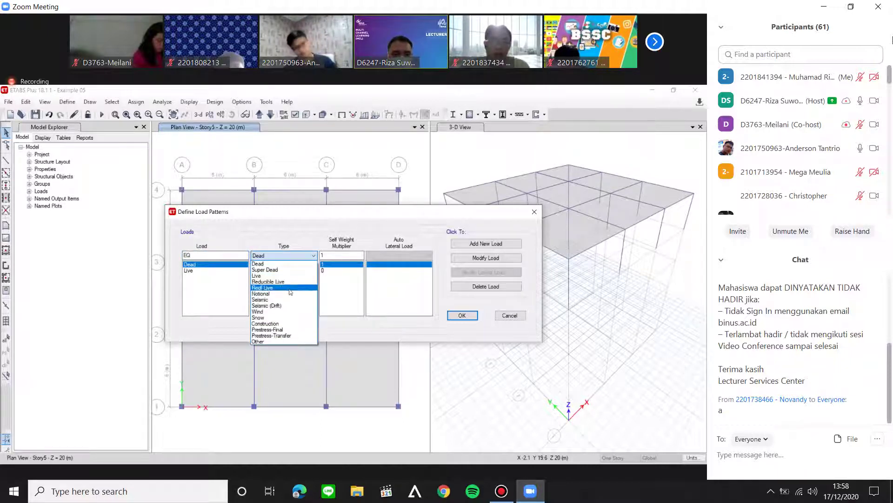
left_click(290, 299)
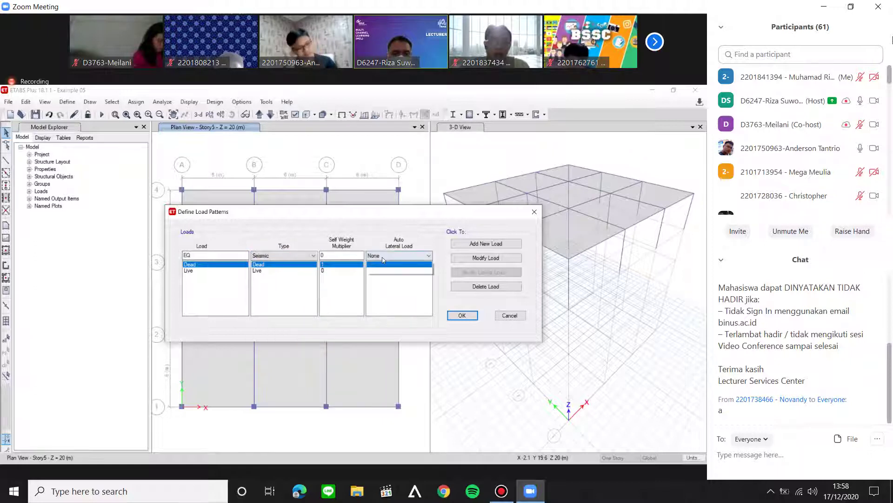
left_click(383, 257)
left_click(400, 273)
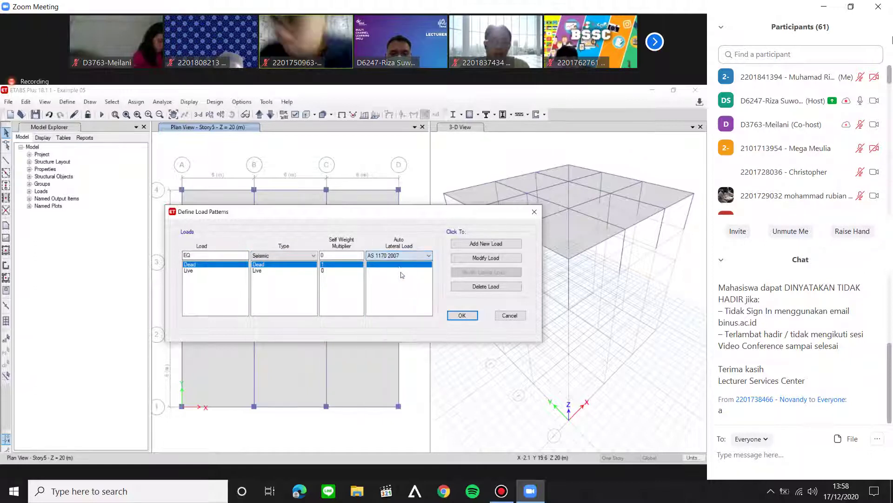
left_click(400, 255)
left_click(399, 279)
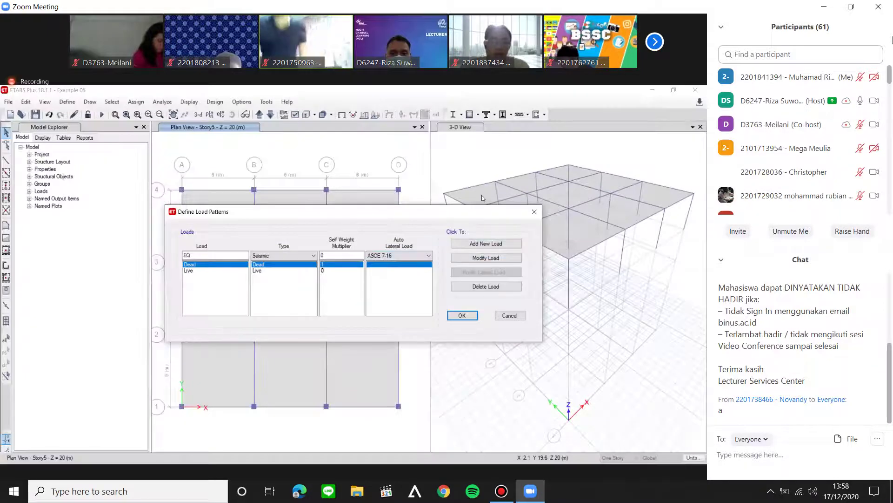
left_click(491, 245)
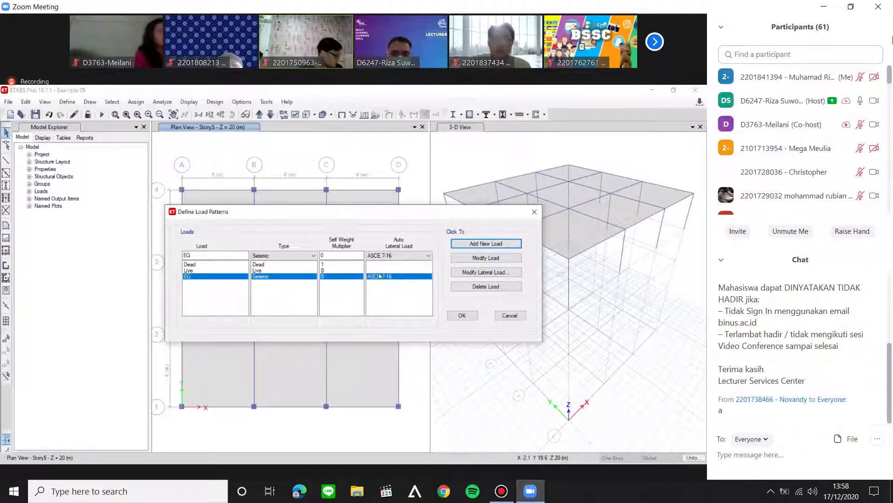
Turn off the X and Y eccentricity cases in EQ's ASCE 7-16 seismic loading, keeping X Dir and Y Dir, and accept the load patterns.
left_click(467, 273)
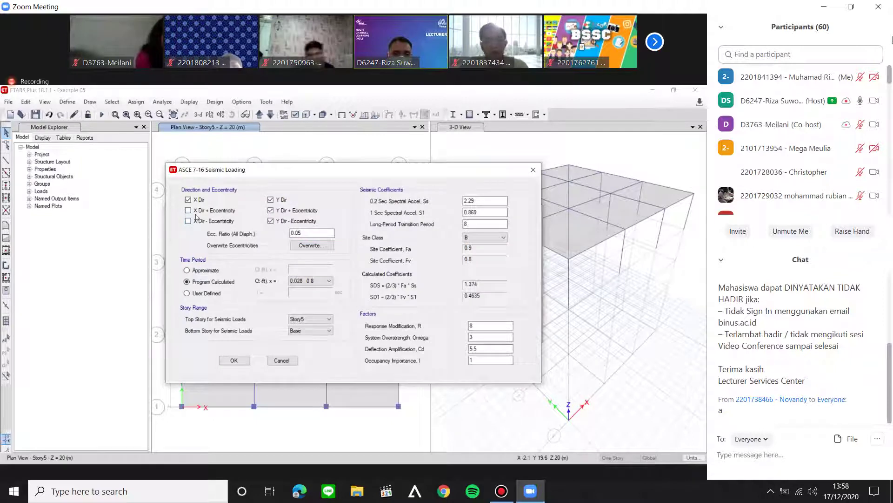
left_click(270, 222)
left_click(270, 211)
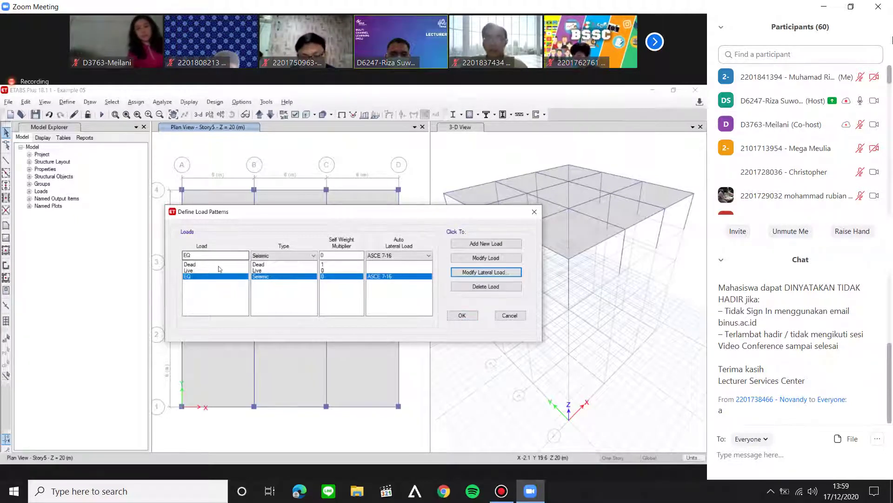
left_click(219, 266)
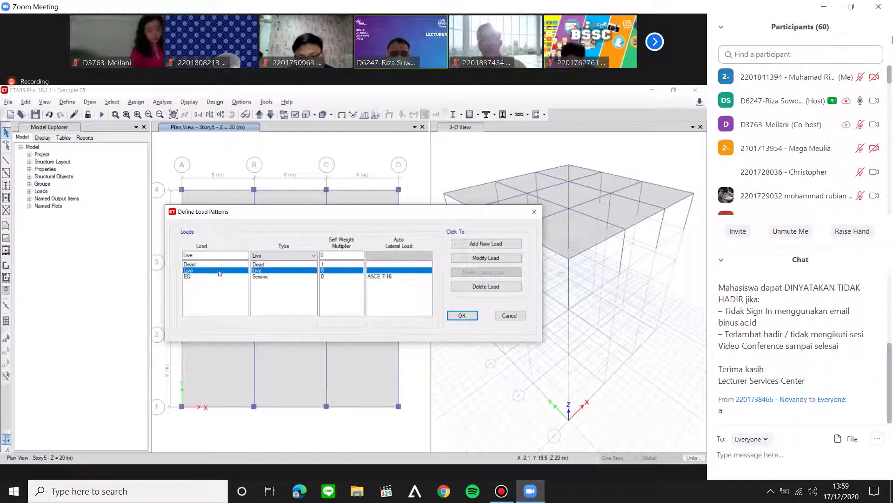
left_click(214, 276)
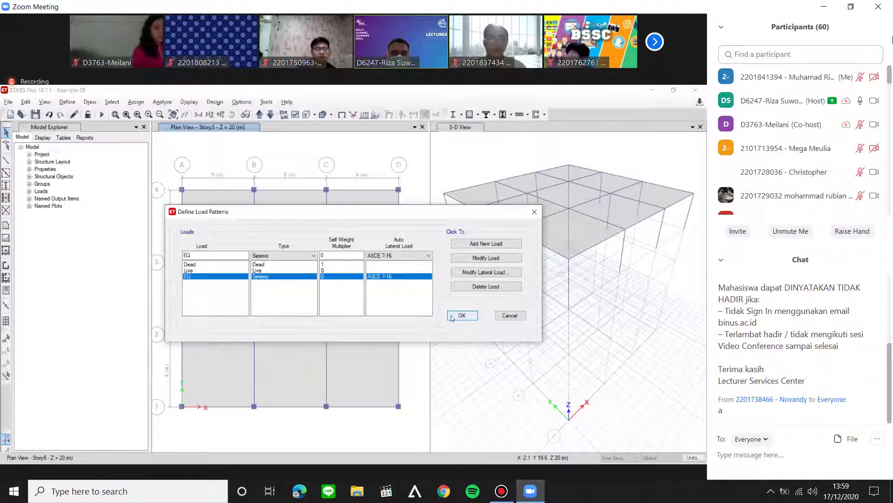
left_click(461, 316)
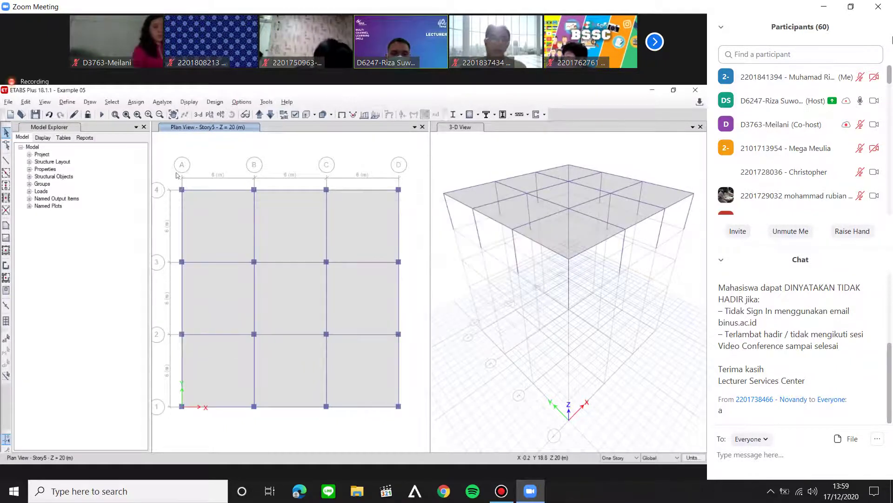
Assign a uniform Dead load of 3 kN/m² in the gravity direction to the Story5 slab.
left_click(241, 221)
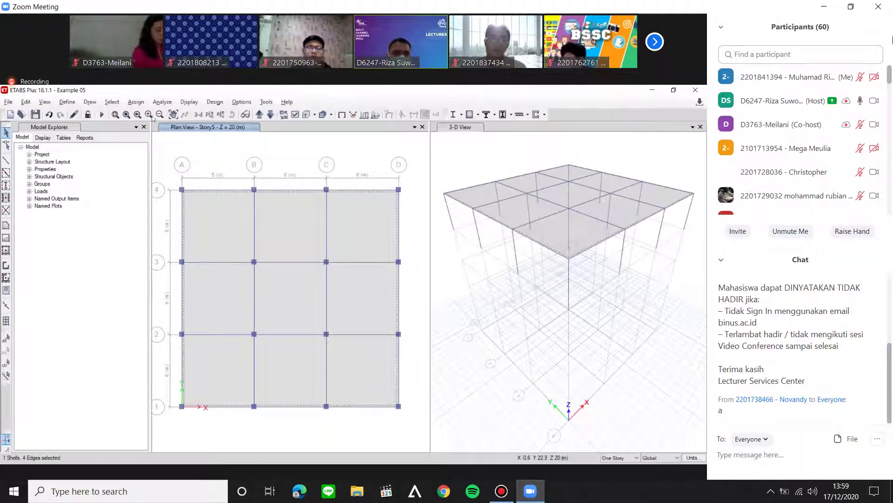
left_click(136, 102)
mouse_move(150, 142)
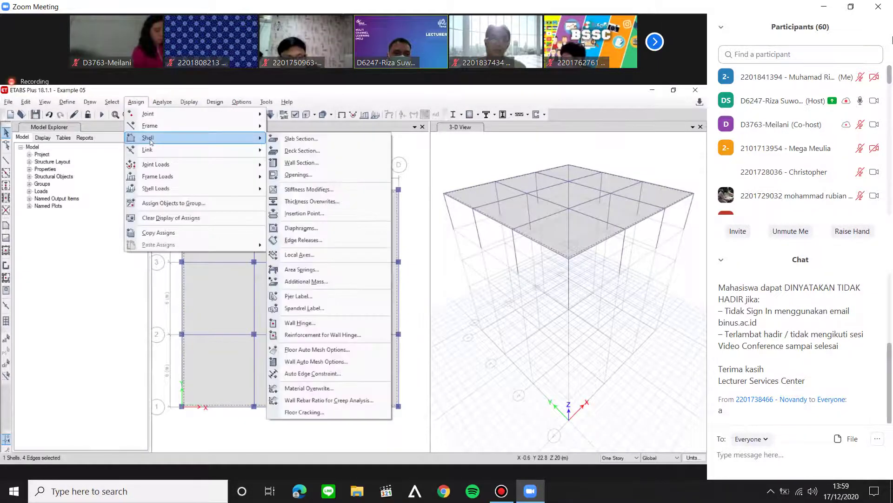
mouse_move(156, 187)
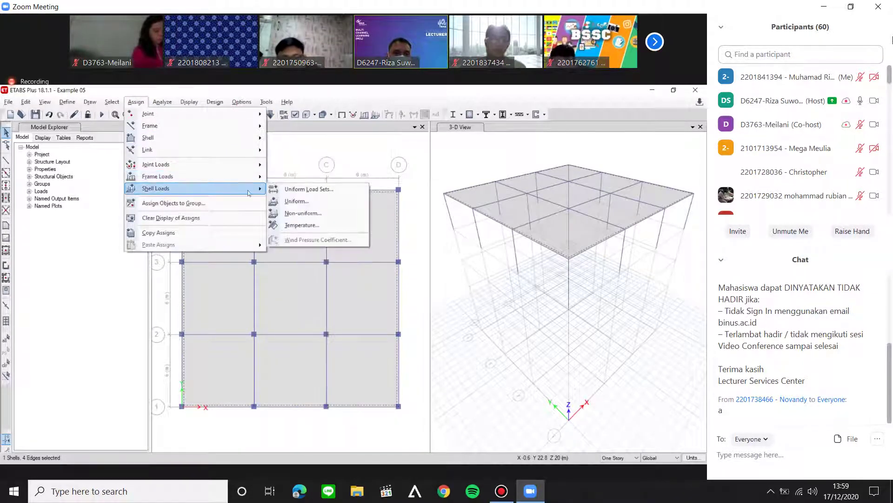
left_click(296, 202)
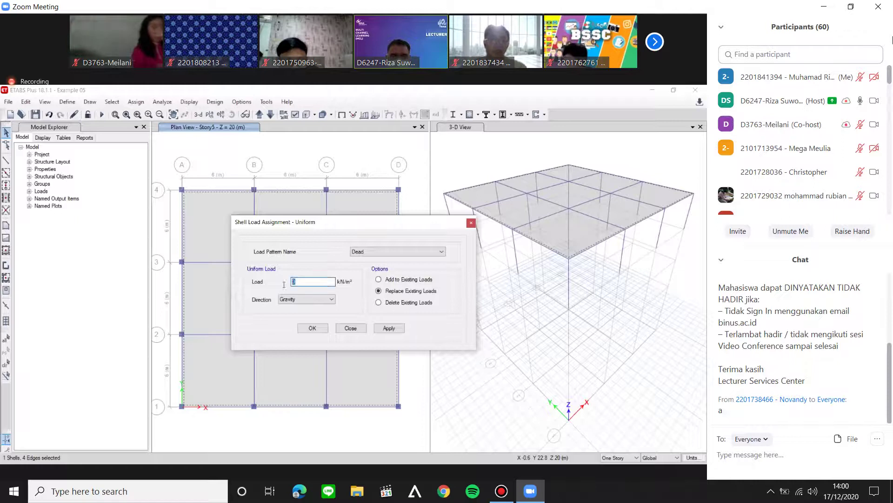
left_click(389, 328)
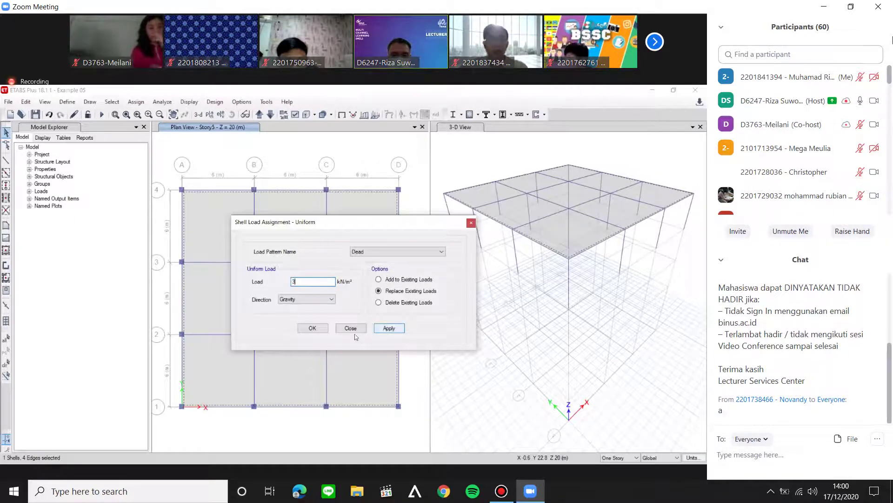
left_click(318, 332)
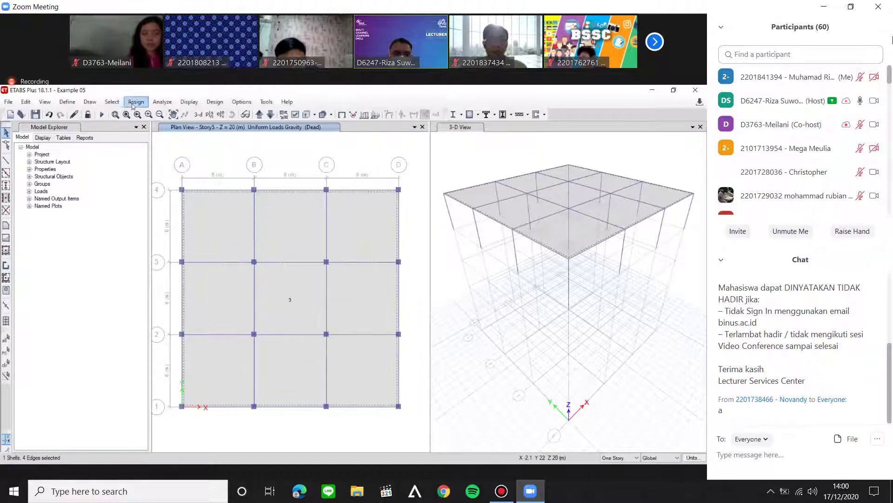
Assign a uniform Live load of 2 kN/m² in the gravity direction to the Story5 slab.
left_click(136, 102)
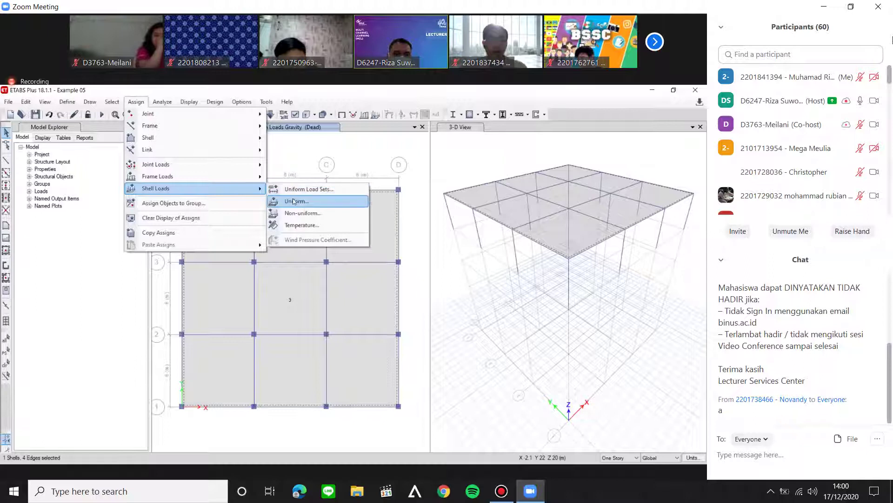
left_click(298, 199)
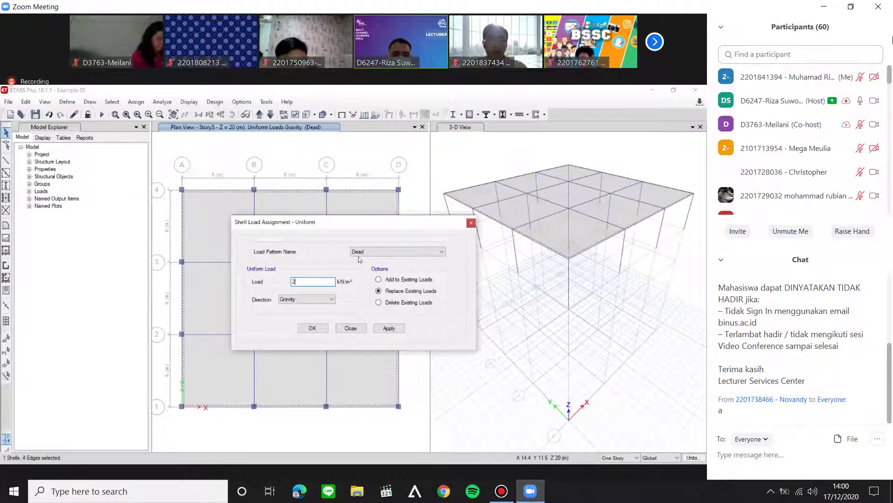
left_click(361, 253)
left_click(354, 263)
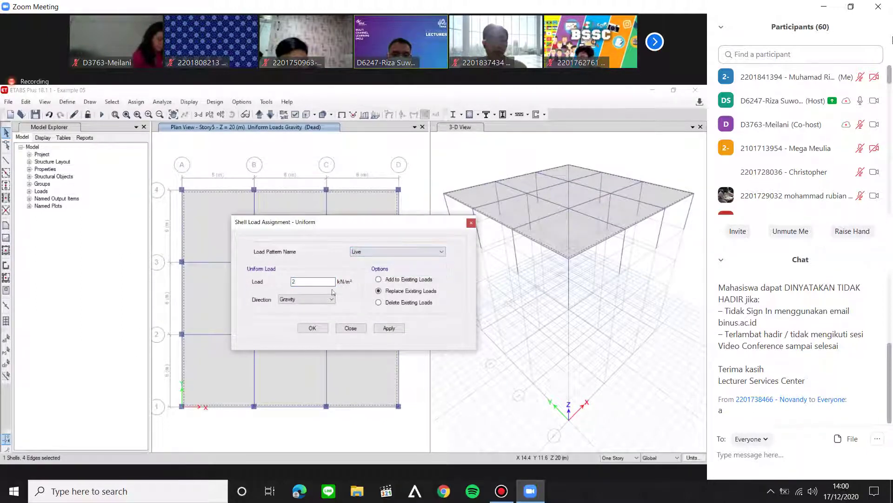
left_click(312, 328)
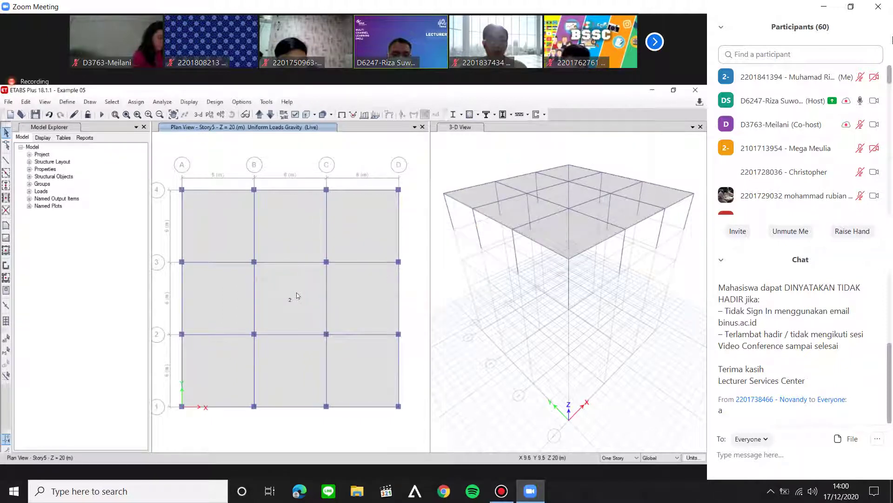
Check the loads assigned to the Story5 slab in its object information and close it without changes.
right_click(296, 295)
left_click(361, 195)
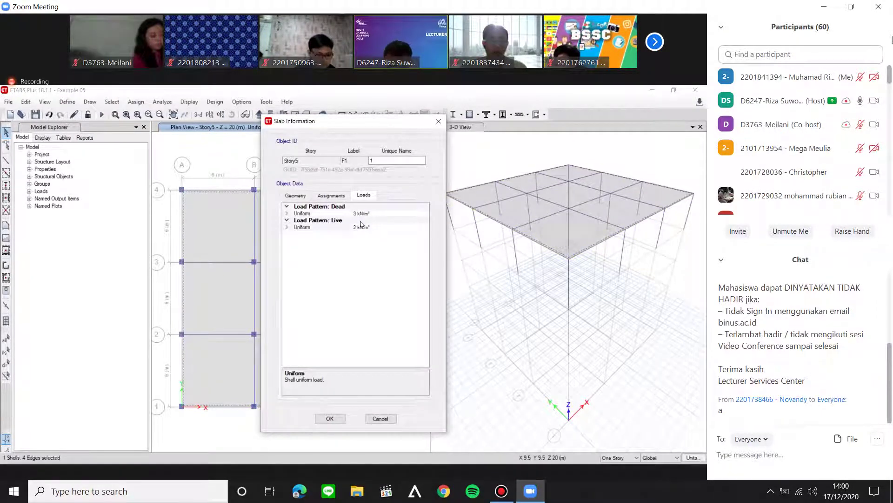
left_click(380, 419)
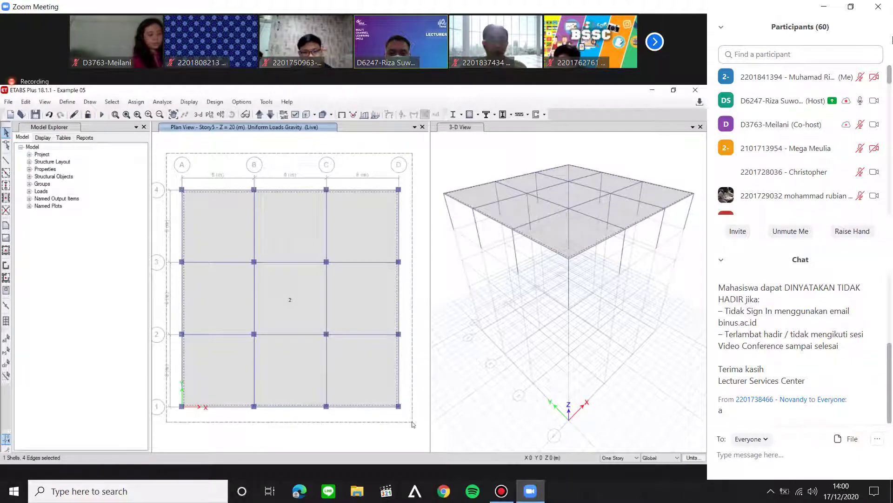
Replicate all the Story5 joints, frames and slab onto Story4, Story3, Story2 and Story1, keeping the original objects.
left_click_drag(411, 422, 412, 422)
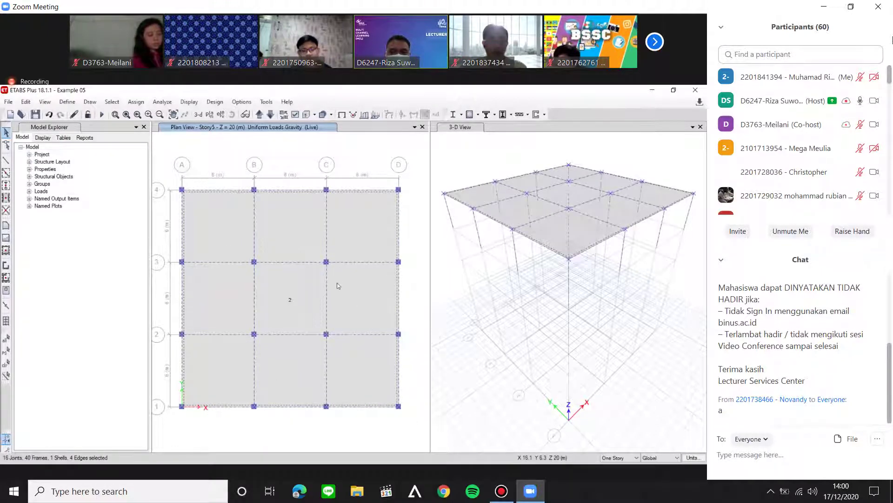
left_click(27, 102)
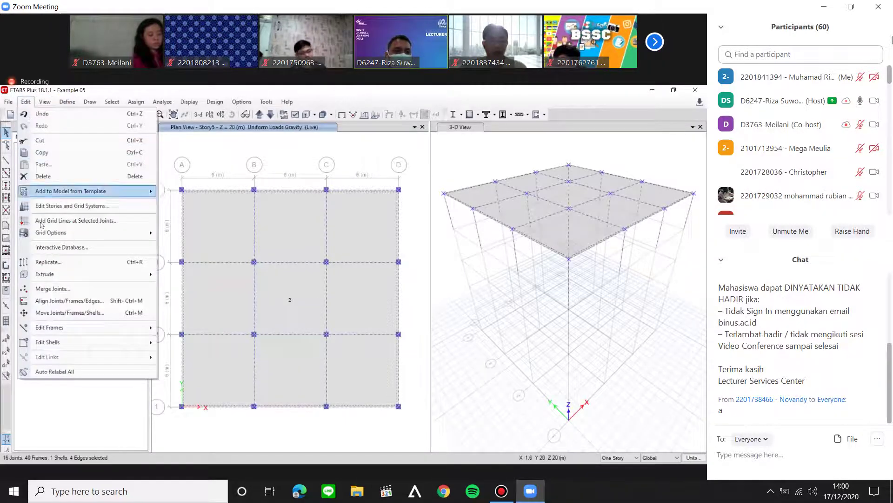
left_click(48, 262)
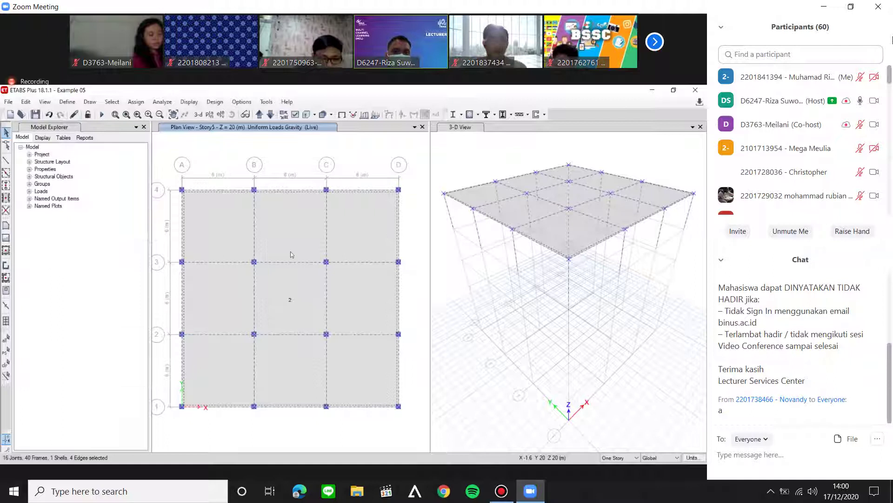
left_click_drag(365, 174, 140, 165)
left_click(132, 187)
left_click(99, 221)
left_click_drag(99, 224, 101, 238)
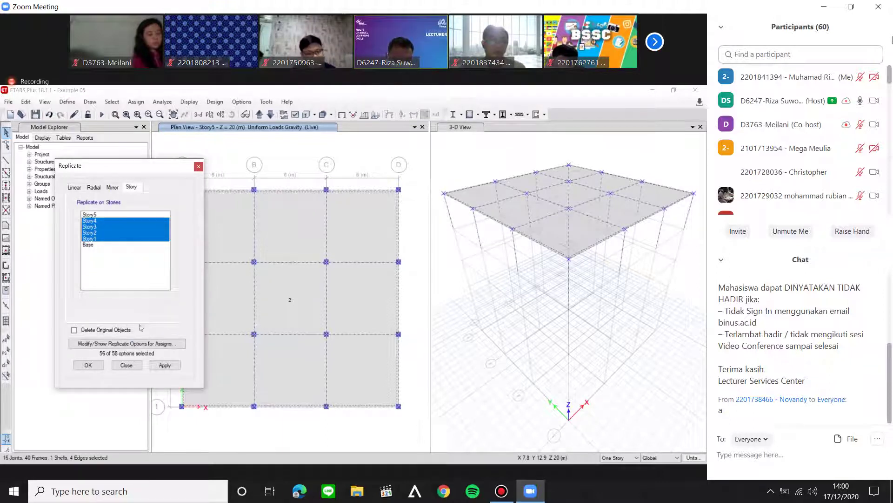
left_click(164, 366)
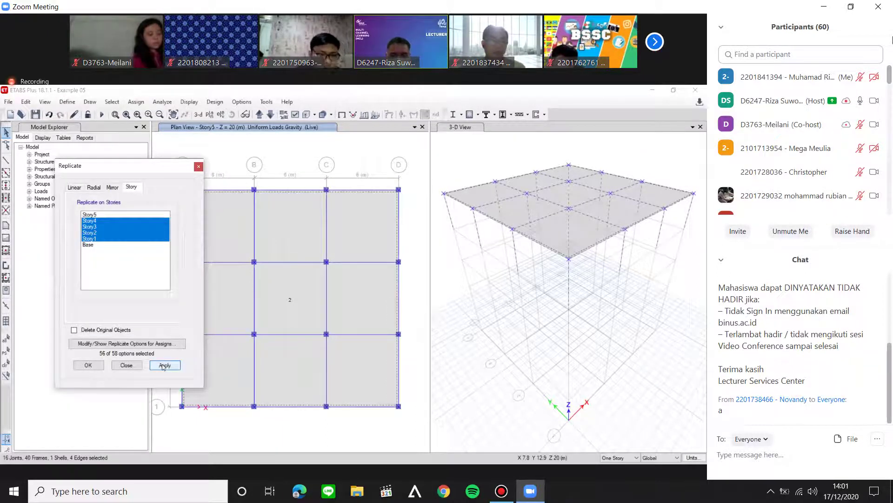
left_click(164, 365)
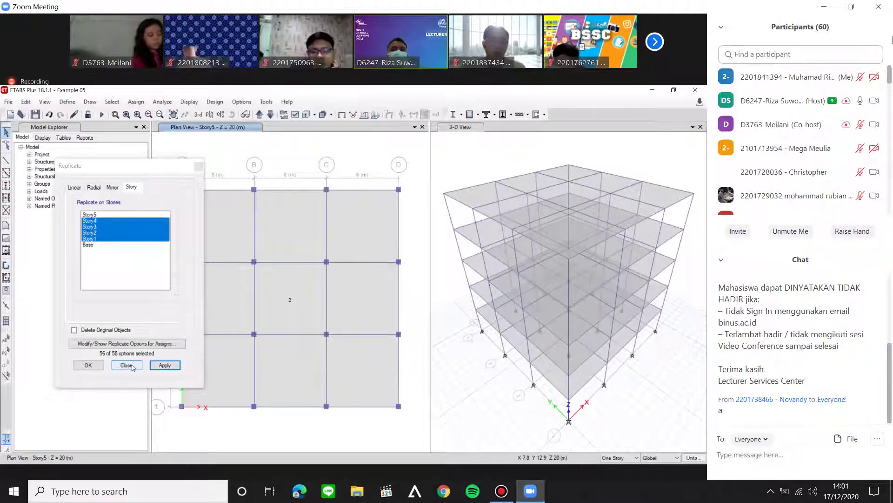
key("Escape")
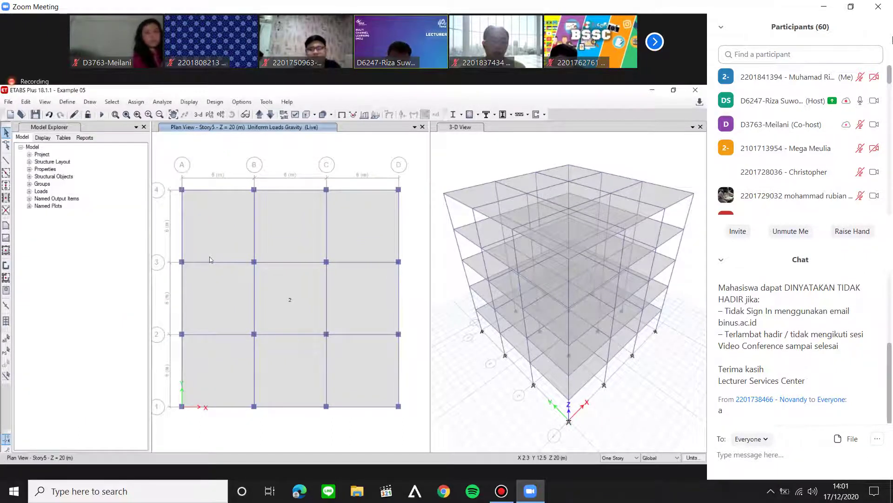